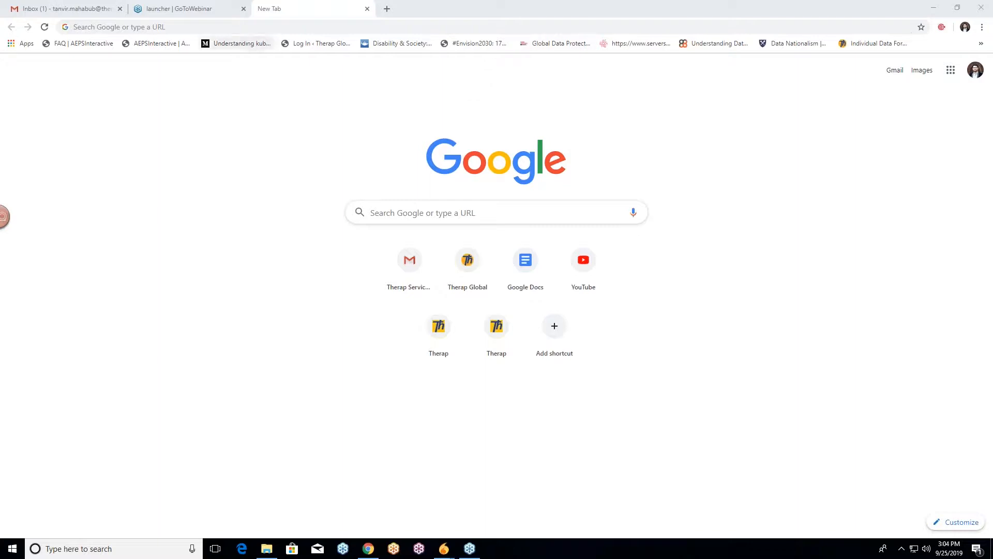
left_click(445, 27)
type("ww")
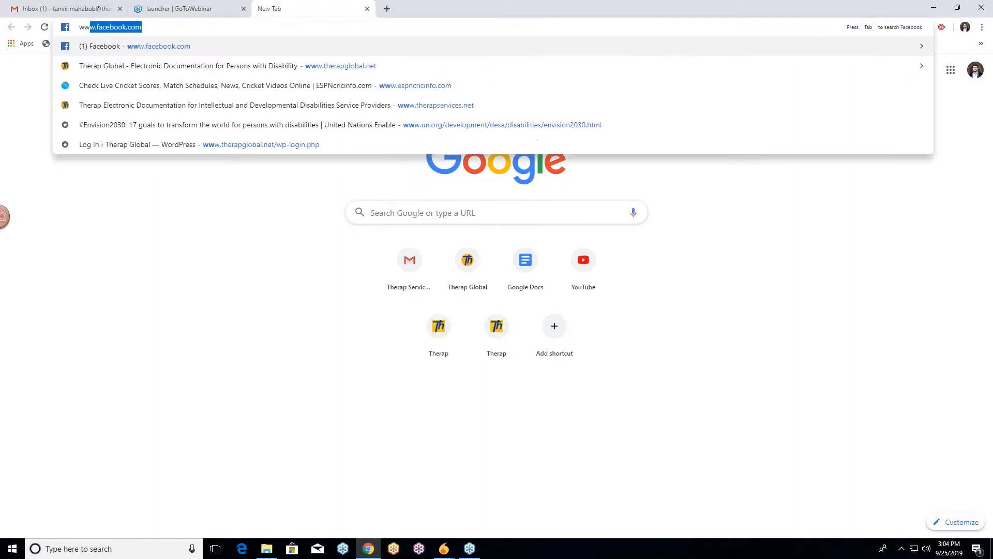
type("w.")
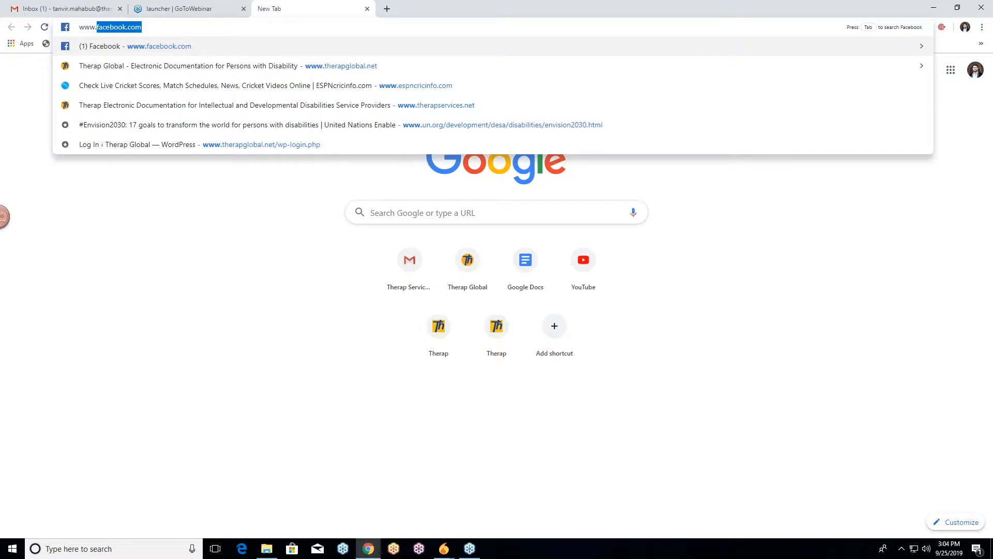
type("therapgloba")
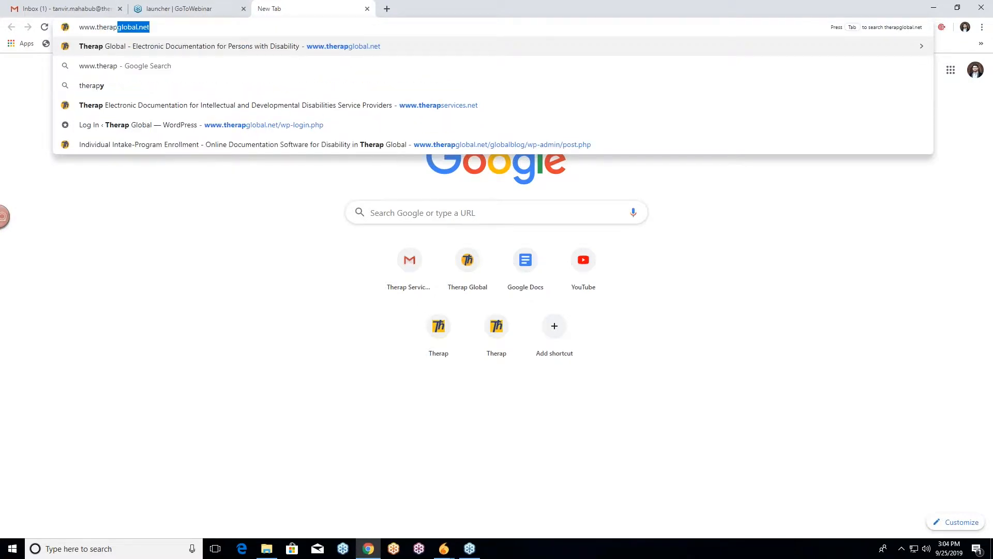
type("l.net")
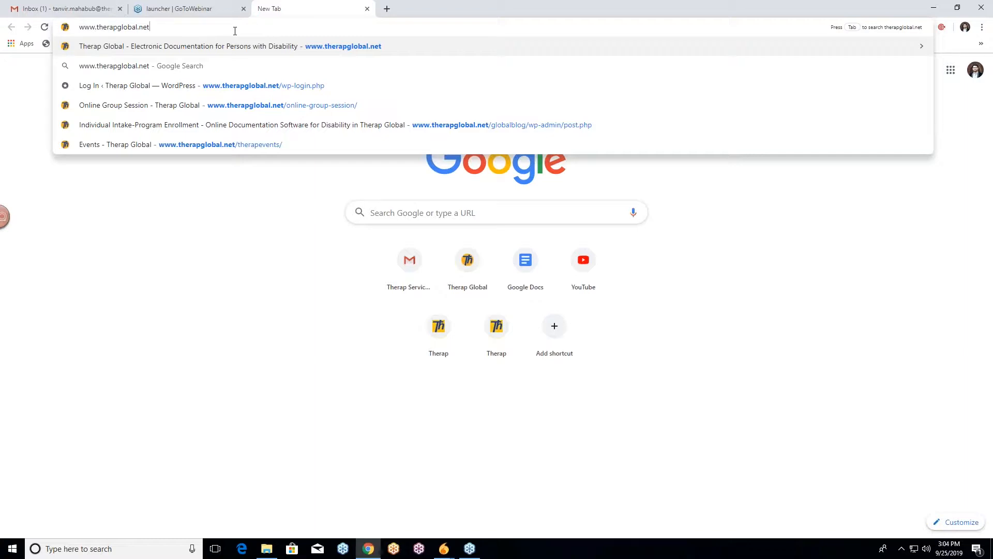
key("Return")
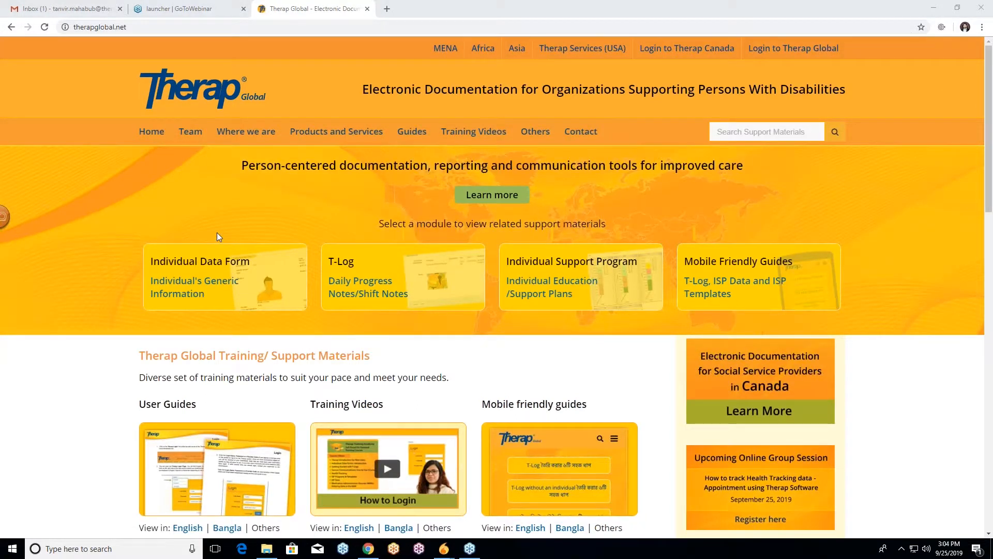
Look over the home page's training materials, customer testimonials and team sections, and return to its header
scroll(217, 236, "down", 3)
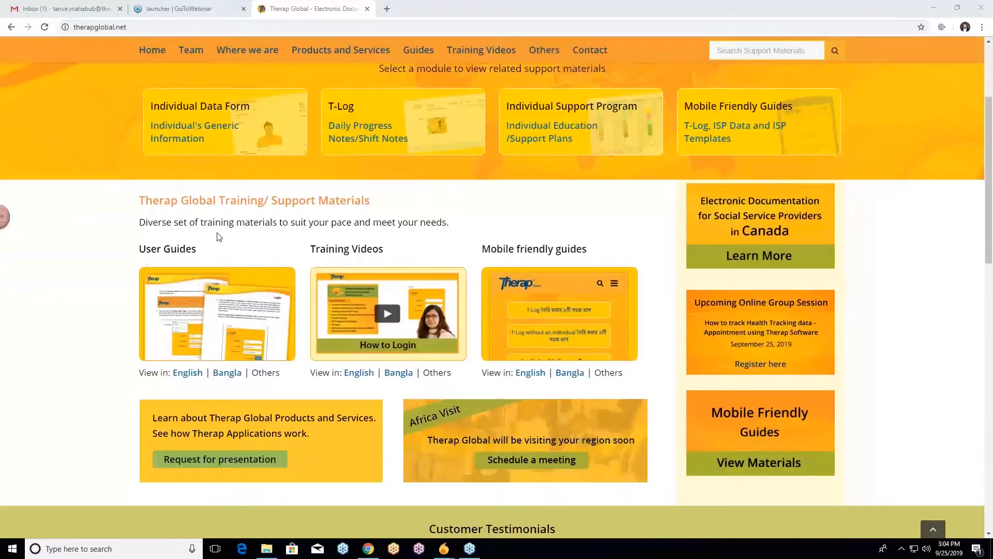
scroll(218, 236, "down", 7)
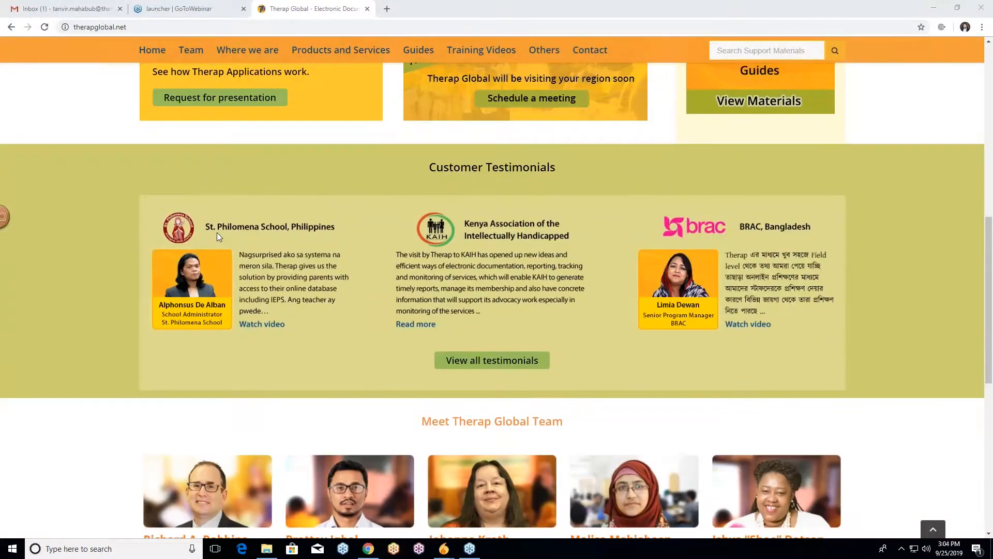
scroll(217, 237, "down", 4)
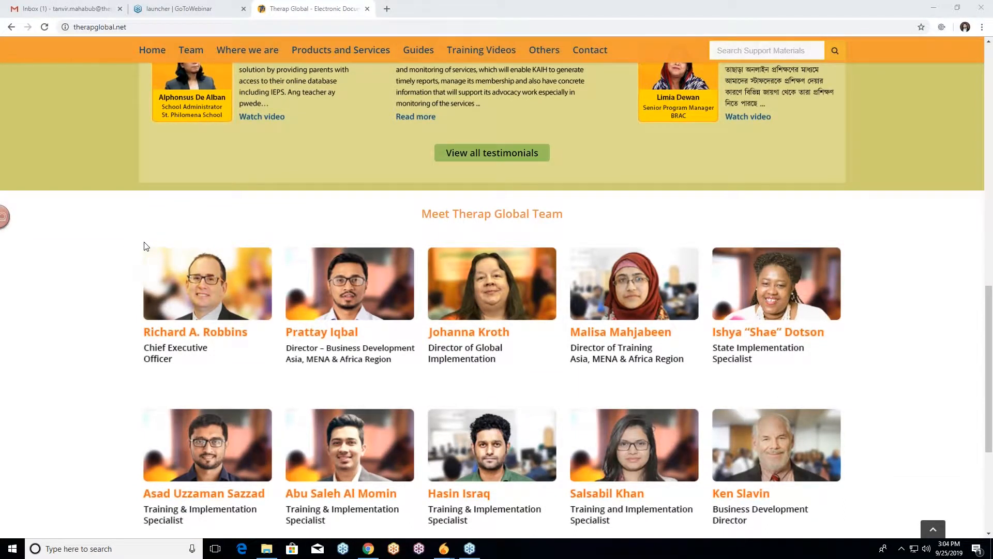
scroll(157, 250, "up", 2)
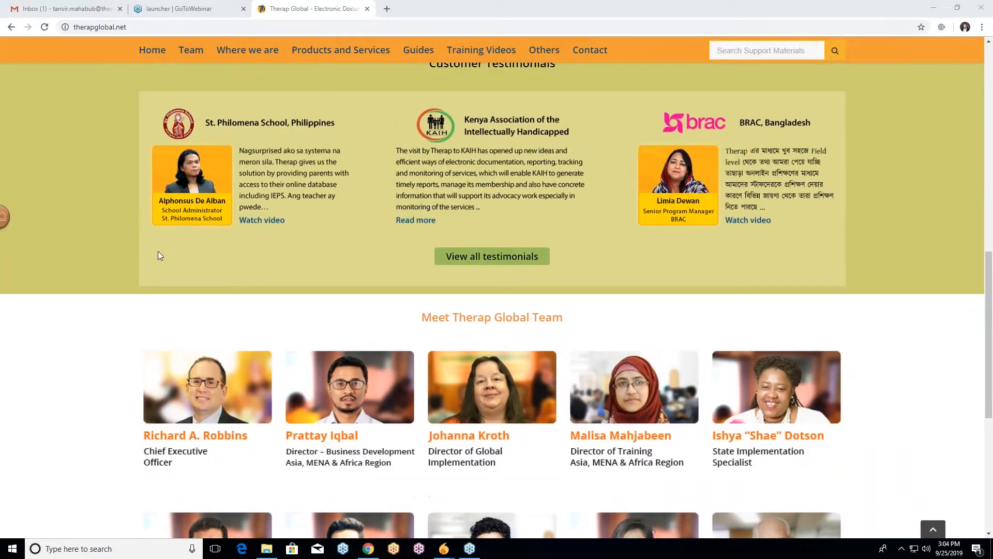
scroll(157, 251, "up", 3)
scroll(185, 241, "up", 4)
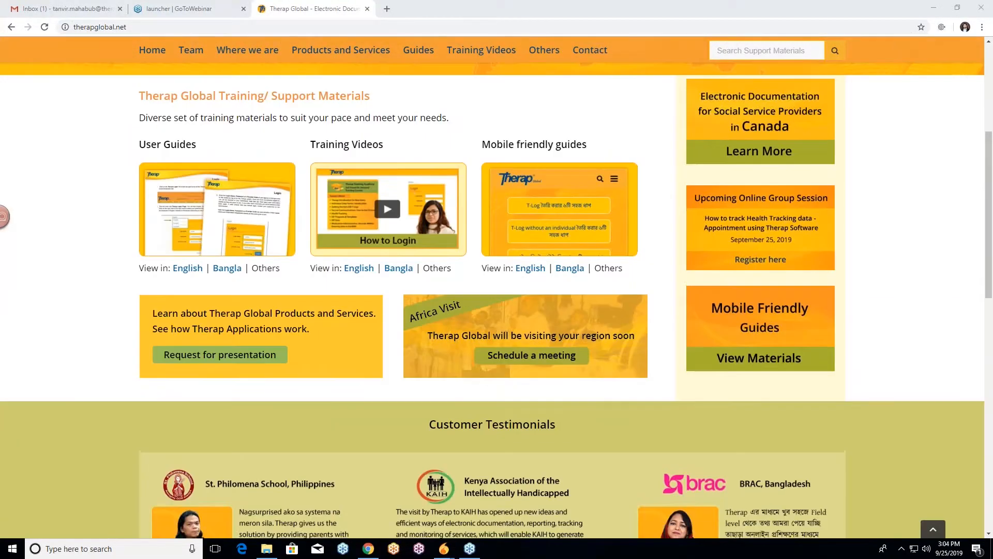
scroll(372, 355, "up", 2)
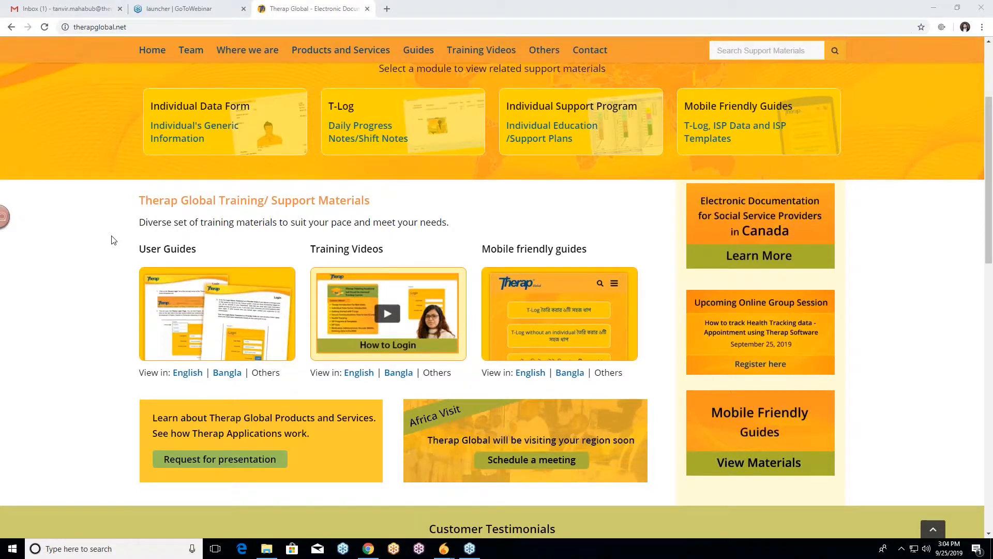
scroll(122, 252, "up", 2)
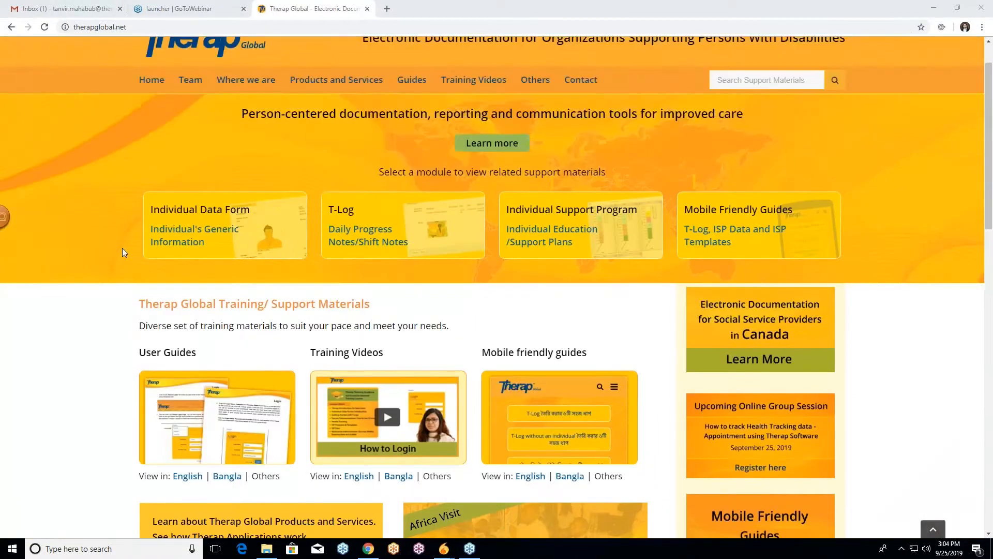
scroll(122, 248, "up", 1)
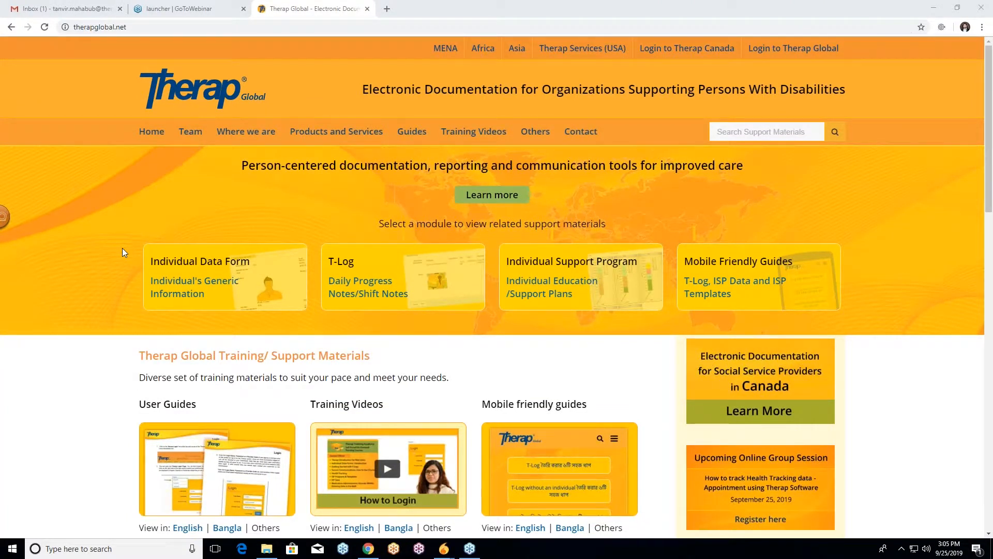
Open the Therap Global login page and sign in with the saved login name, account password and demo provider code
left_click(768, 53)
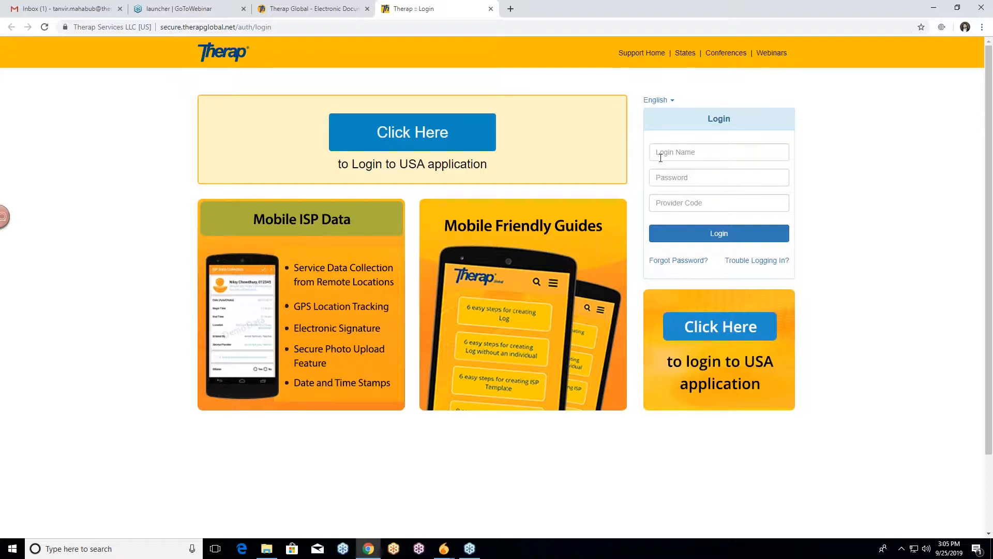
left_click(661, 155)
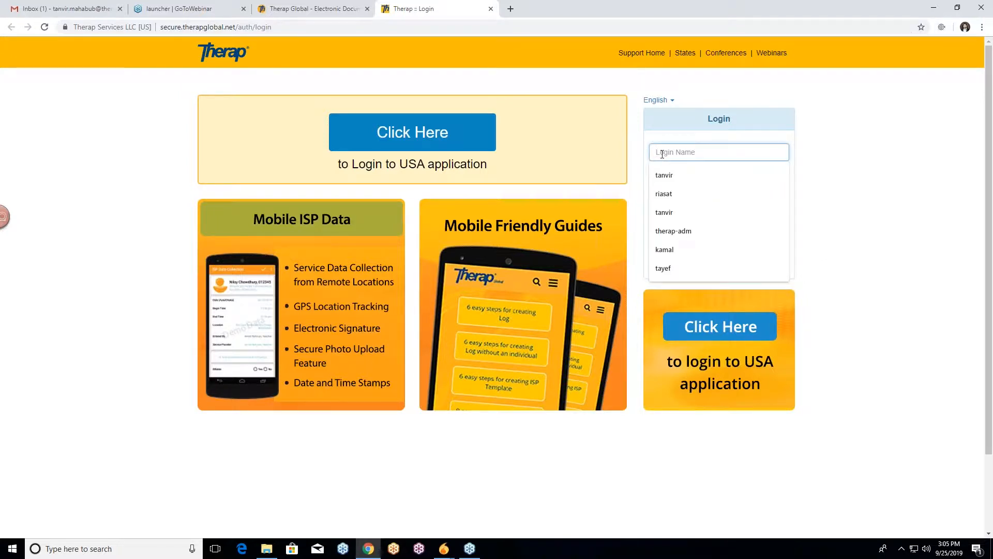
left_click(671, 176)
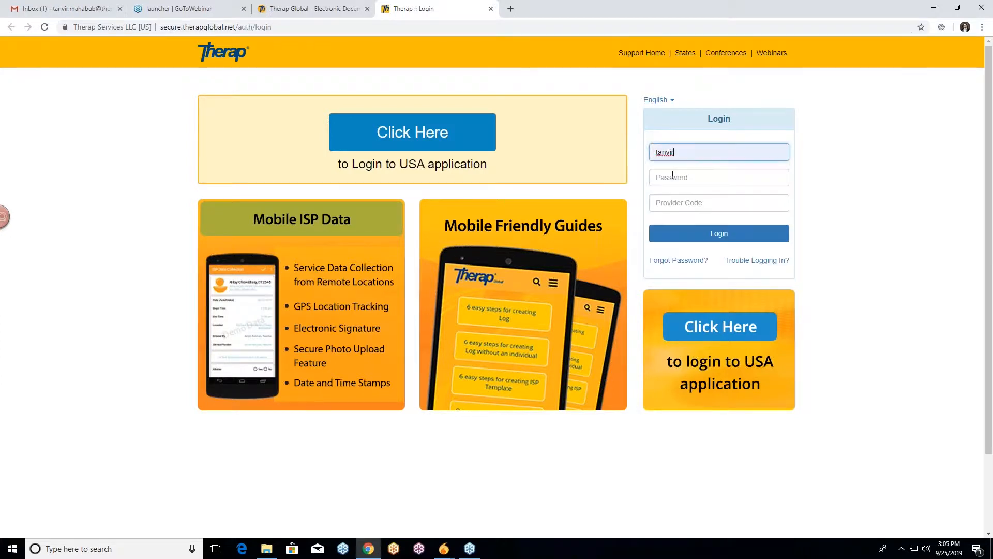
type("***")
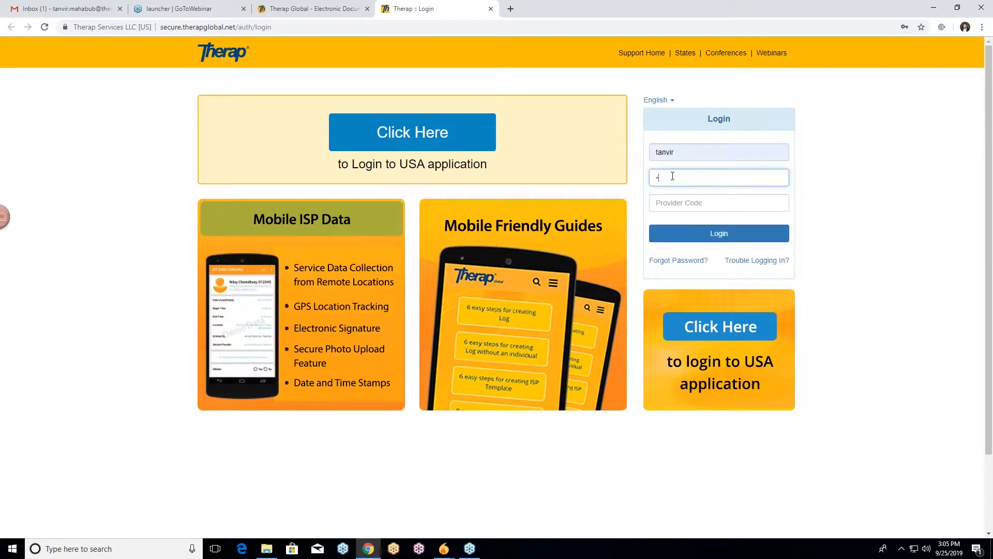
type("****")
left_click(669, 210)
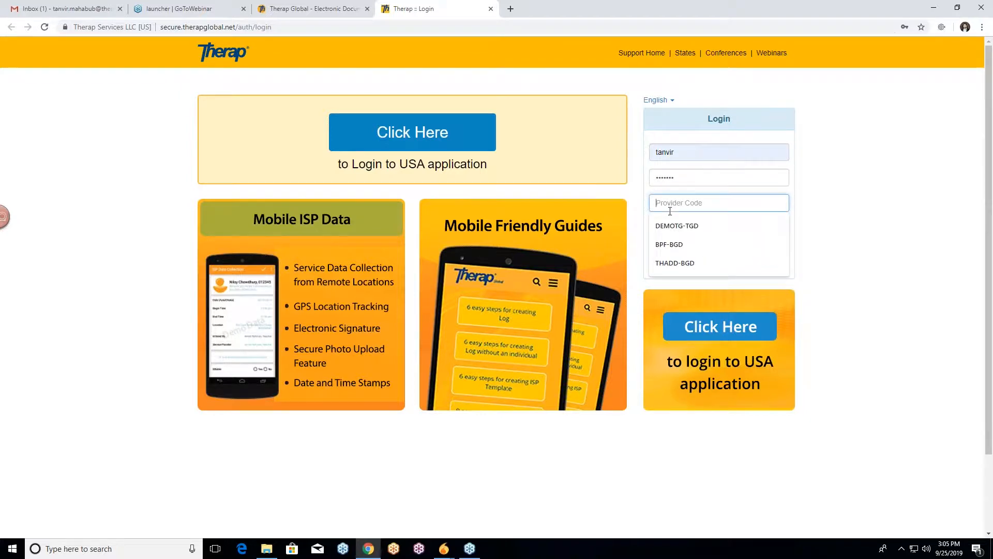
left_click(672, 222)
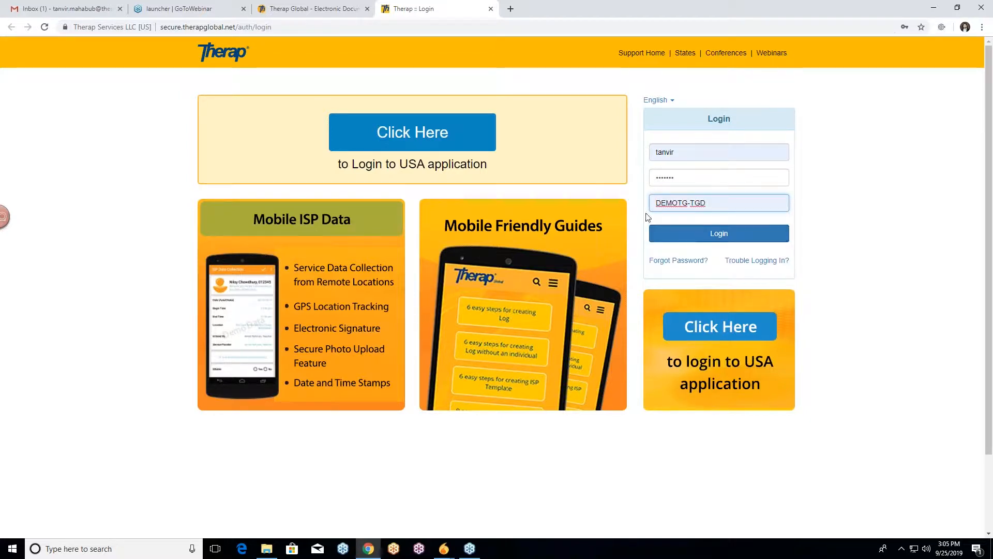
left_click(634, 200)
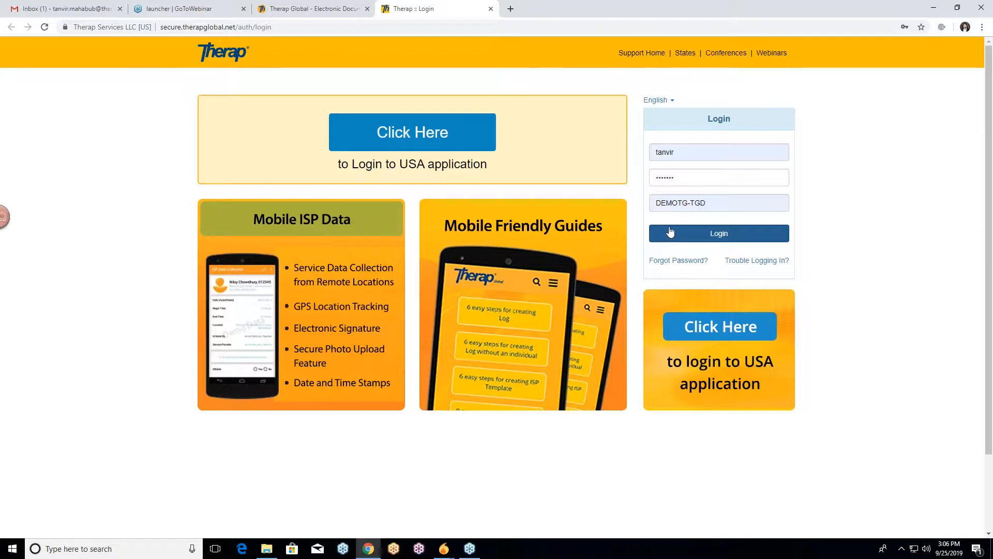
left_click(722, 238)
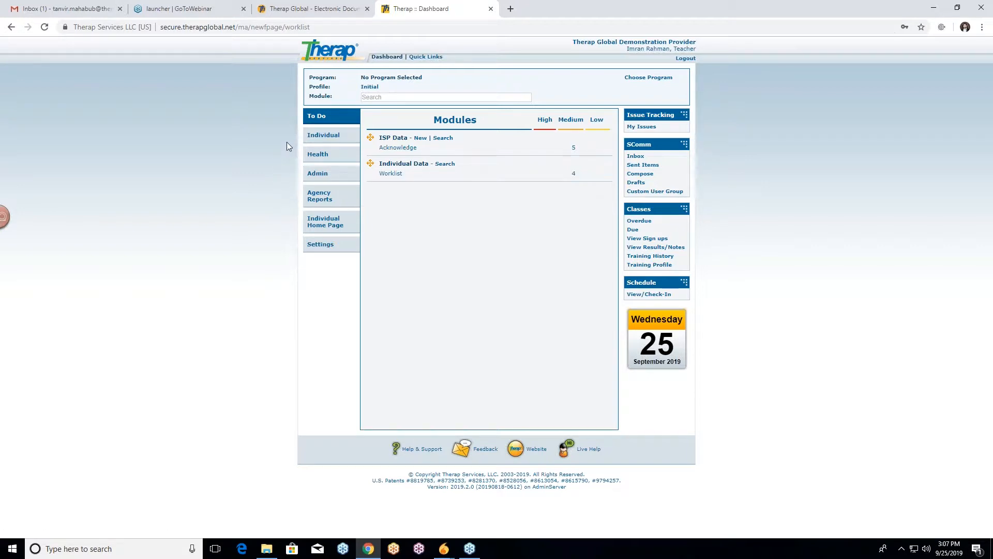
Start a new Health Tracking appointment in the Day Shift program at DEMO SITE (BD) for the third-last individual on the first page
left_click(318, 155)
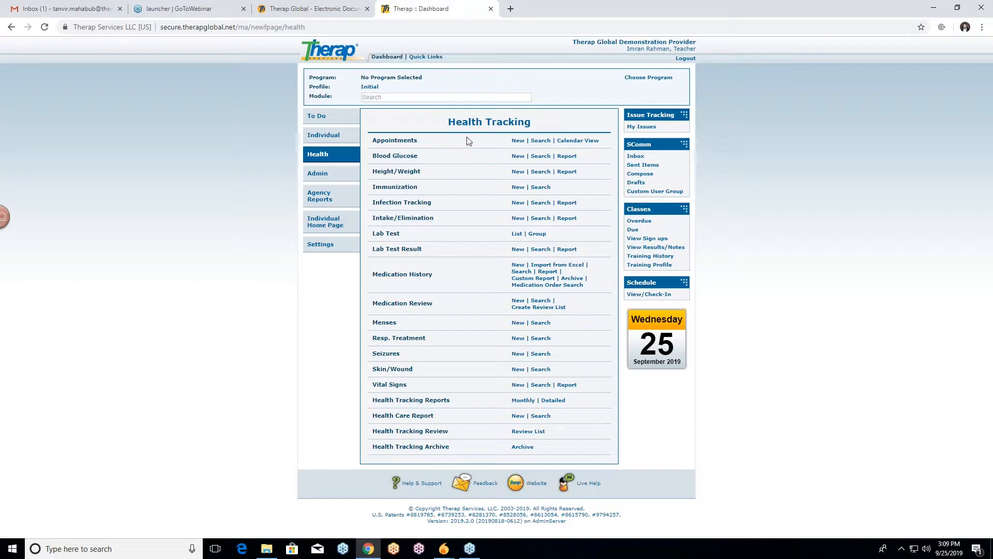
left_click(517, 141)
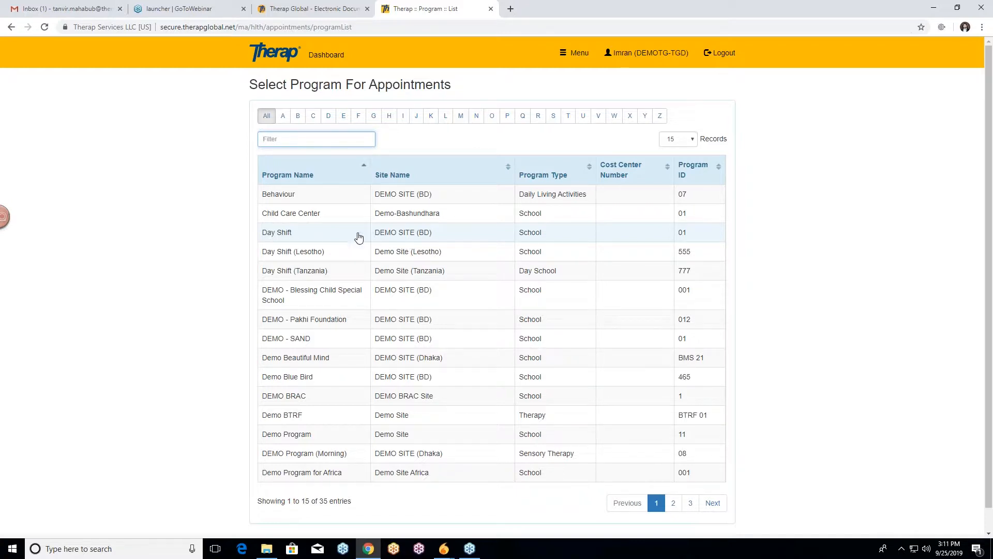
left_click(331, 237)
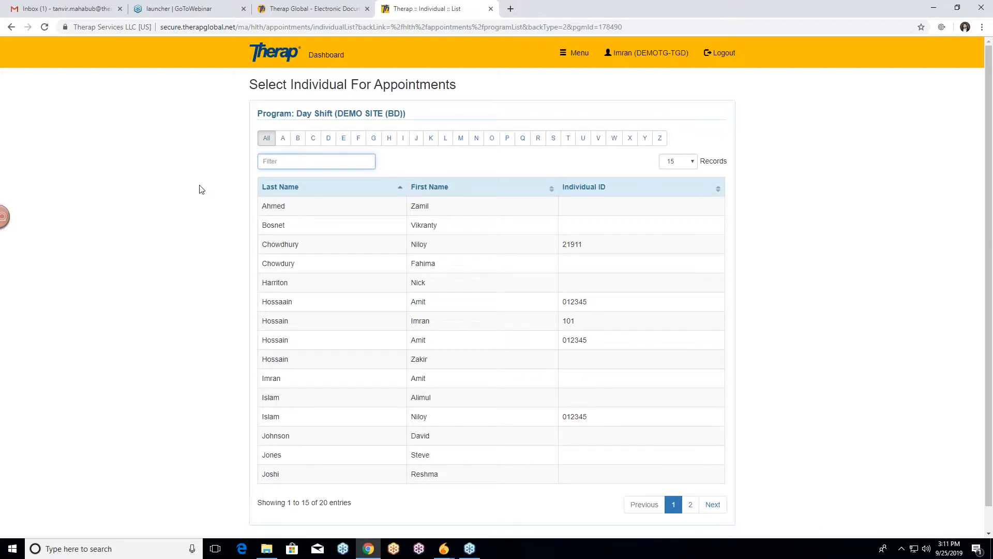
scroll(201, 189, "down", 1)
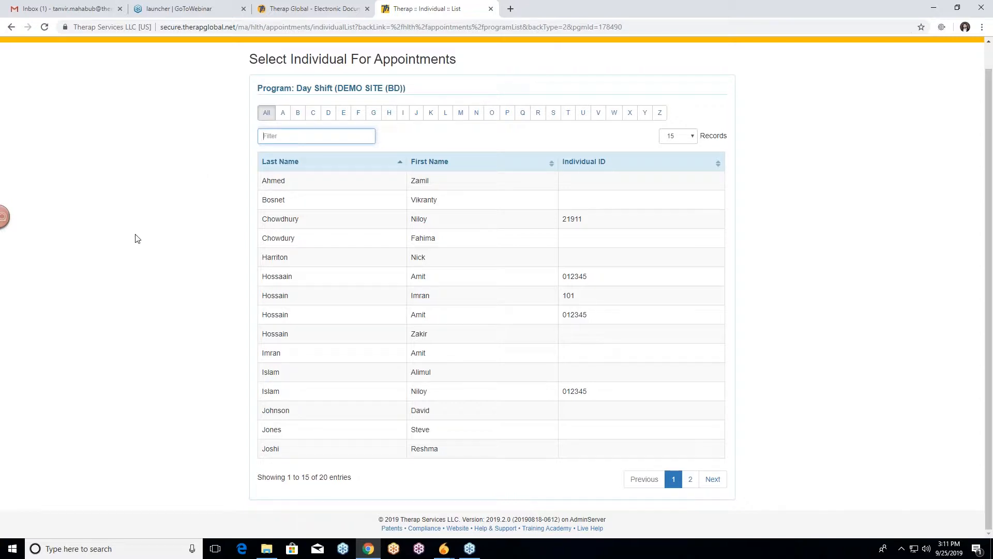
left_click(329, 414)
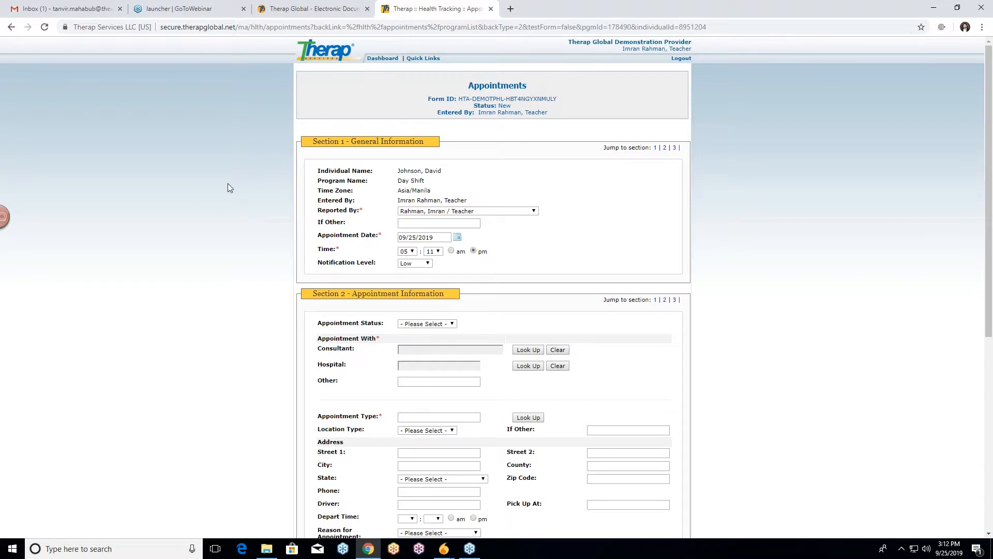
Examine the appointment form's General Information, Appointment Information and External Attachment(s) sections
scroll(228, 183, "down", 2)
scroll(230, 186, "down", 4)
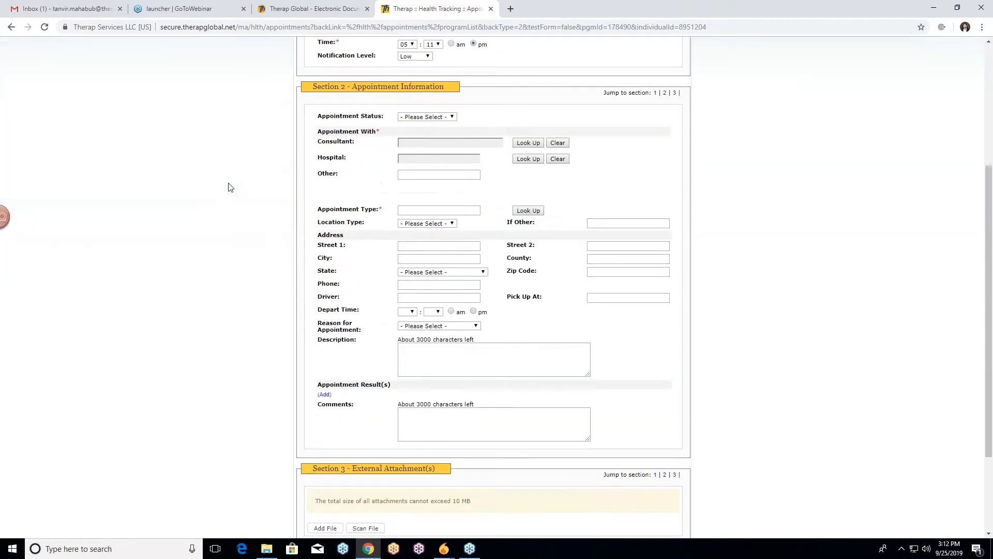
scroll(230, 186, "up", 2)
scroll(231, 187, "up", 3)
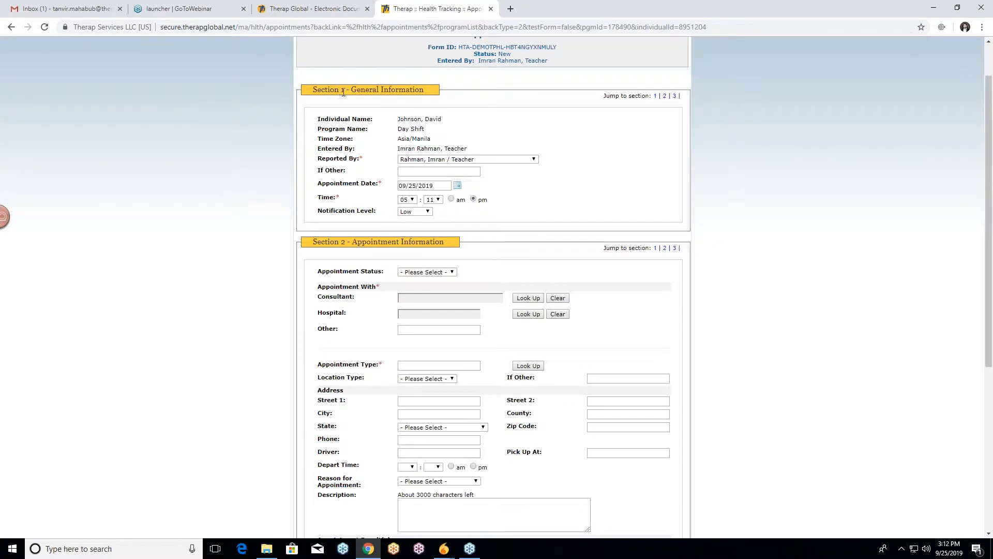
scroll(258, 210, "down", 1)
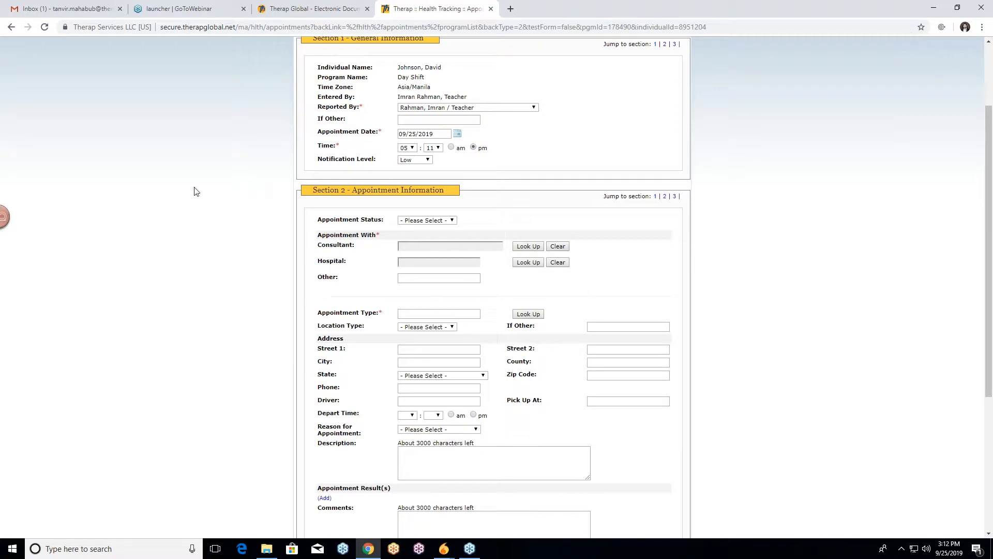
scroll(257, 221, "down", 3)
scroll(257, 220, "down", 2)
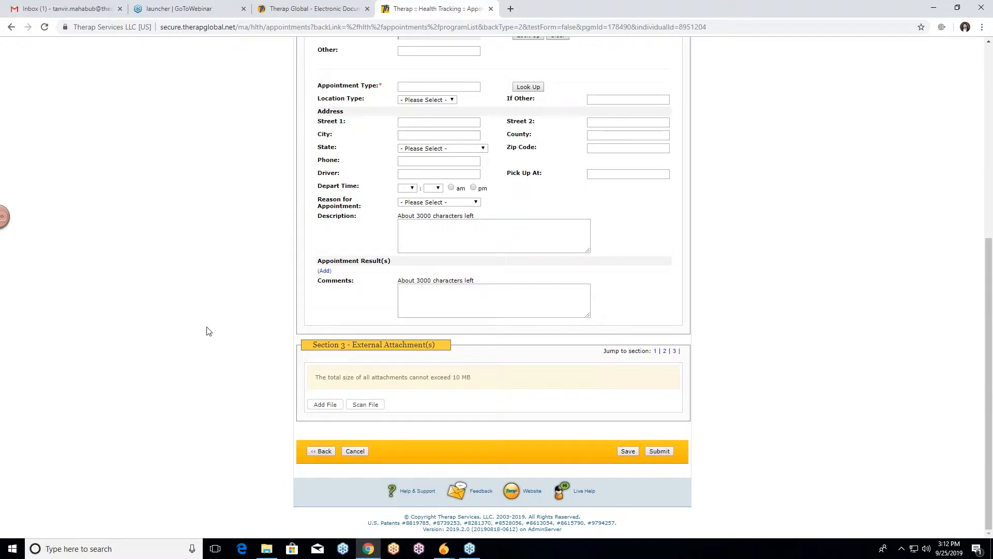
scroll(207, 331, "up", 3)
scroll(208, 331, "up", 2)
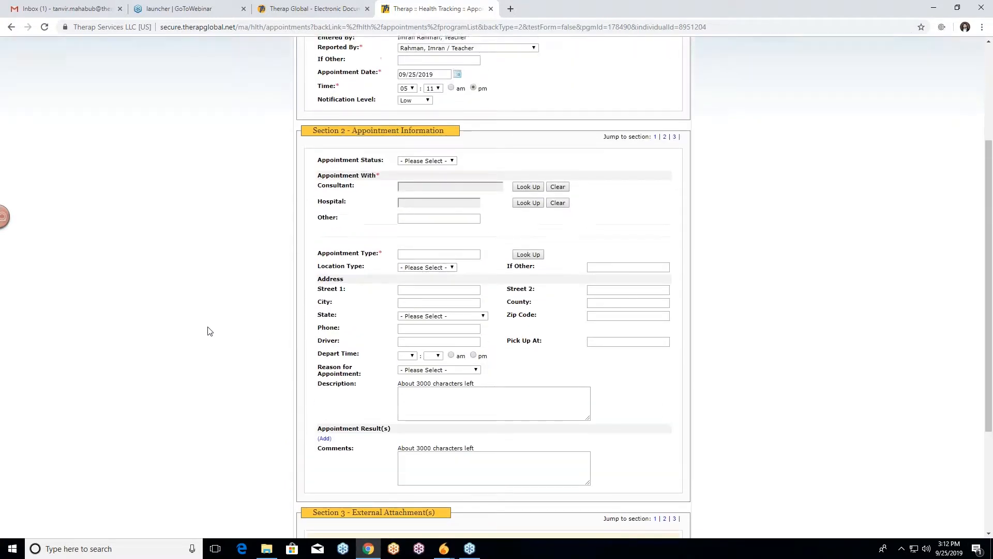
scroll(287, 166, "up", 1)
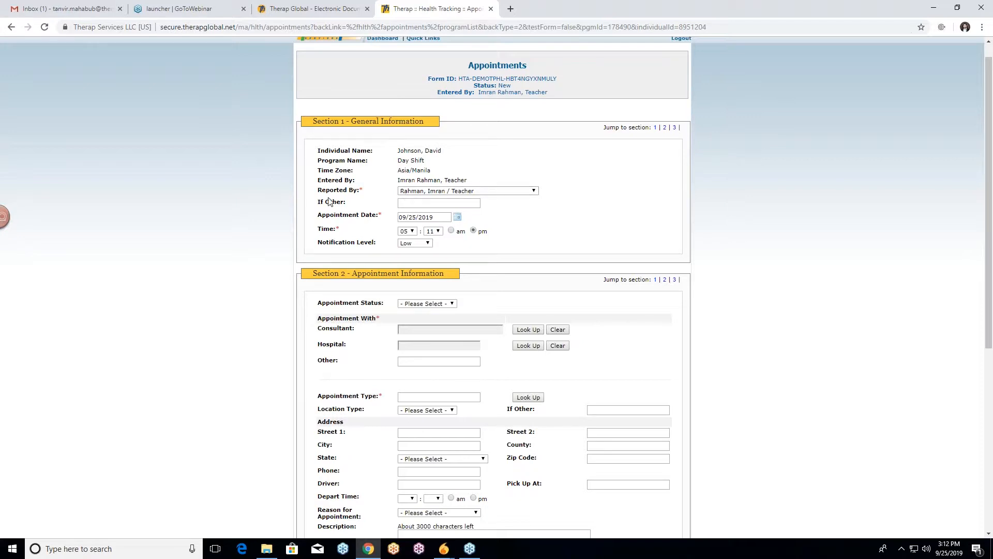
scroll(253, 182, "down", 1)
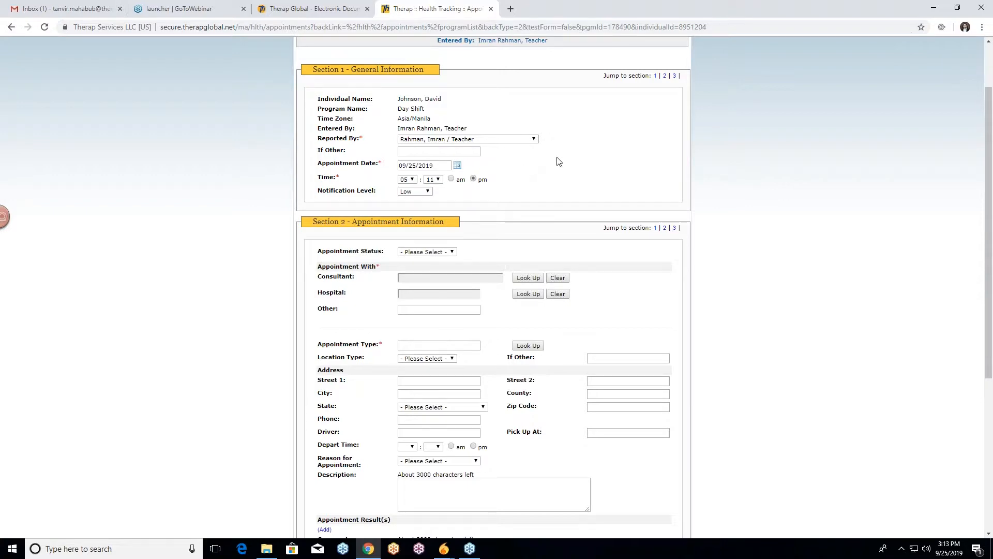
scroll(574, 178, "up", 1)
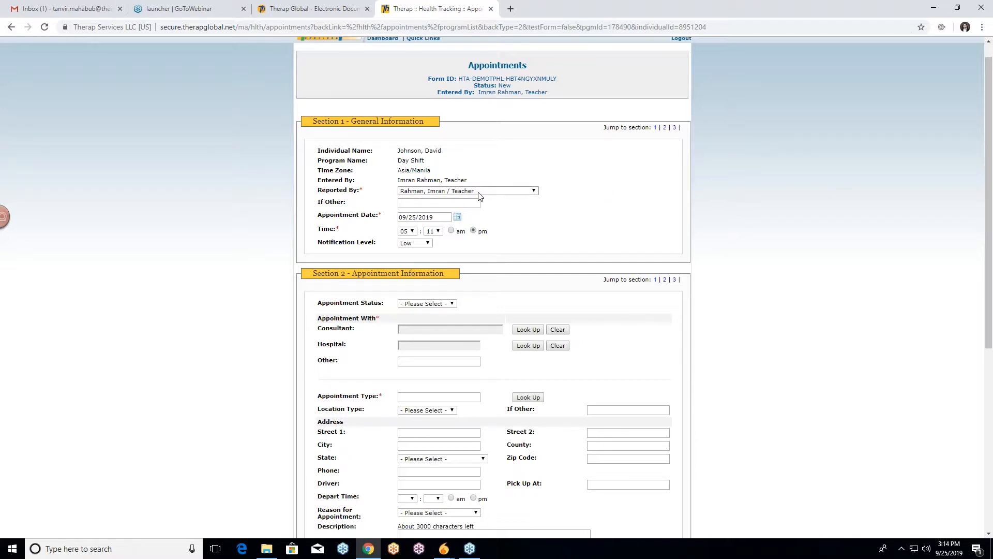
Look through the Reported By choices and set Reported By to Other, making the If Other field ready for entry
left_click(439, 202)
left_click(494, 194)
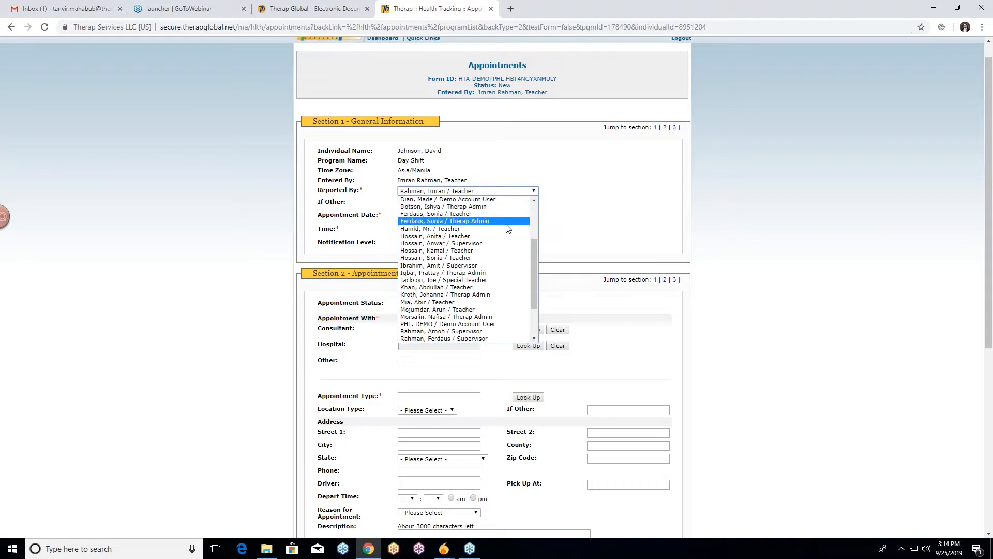
left_click_drag(534, 241, 534, 213)
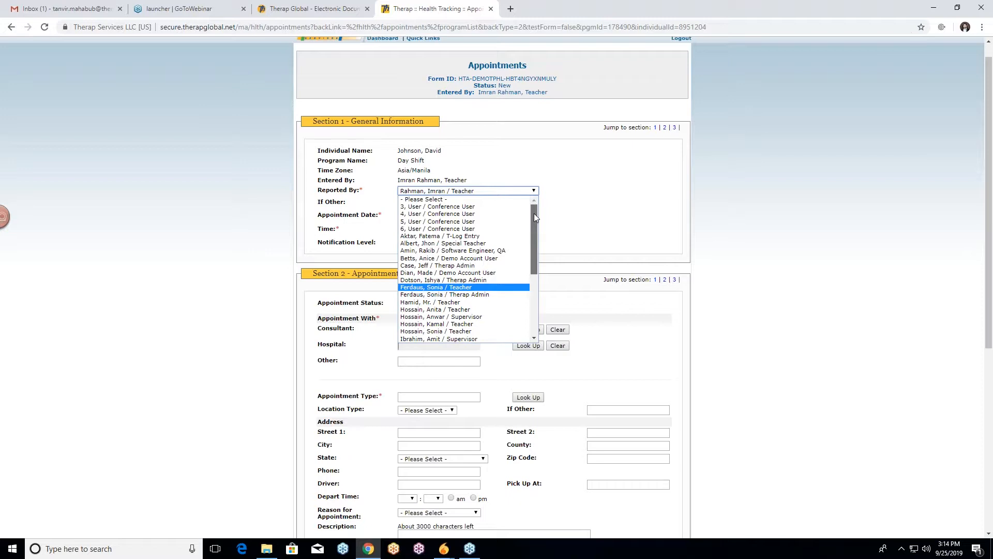
left_click_drag(533, 217, 530, 288)
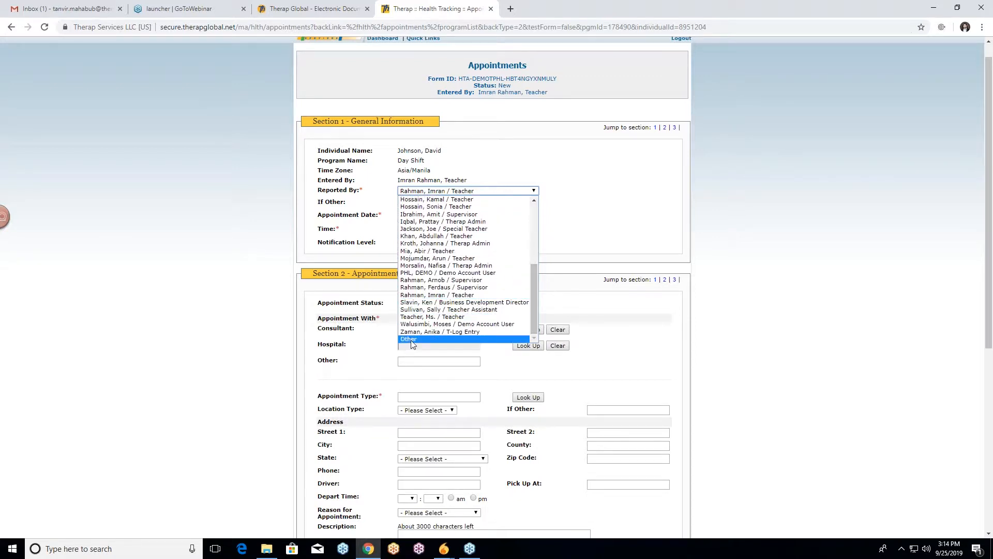
left_click_drag(532, 290, 433, 345)
left_click(427, 338)
left_click(420, 201)
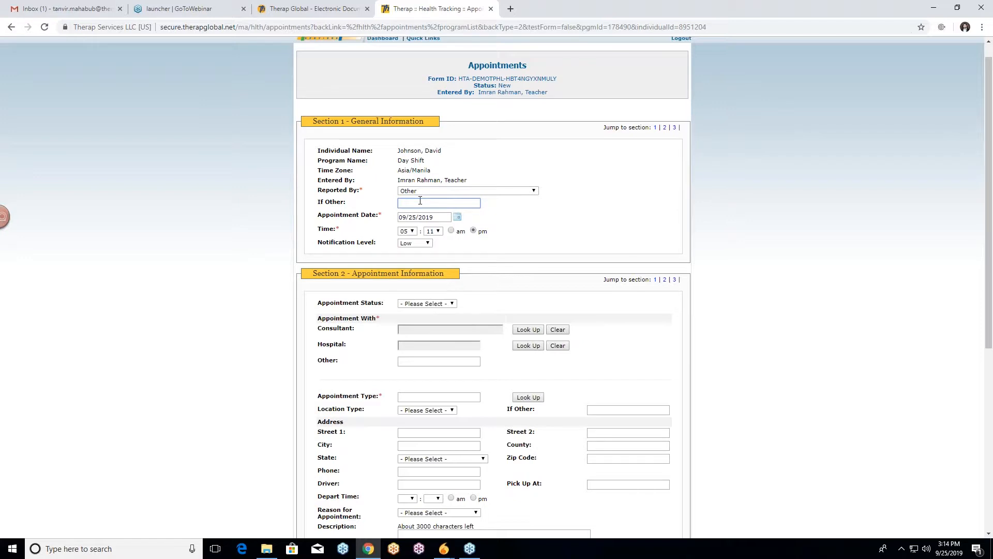
Set Reported By back to the teacher who is entering the form
left_click(533, 191)
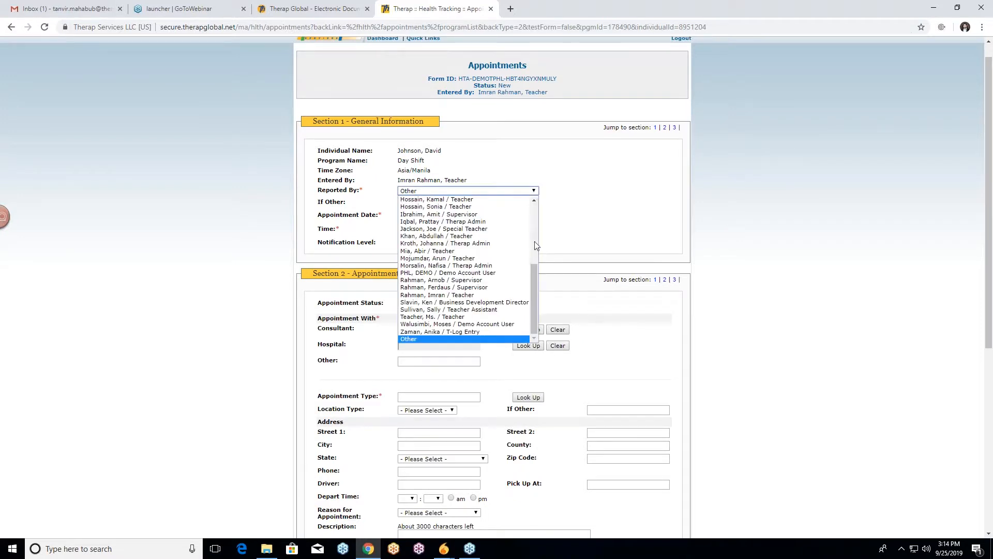
left_click_drag(535, 277, 535, 222)
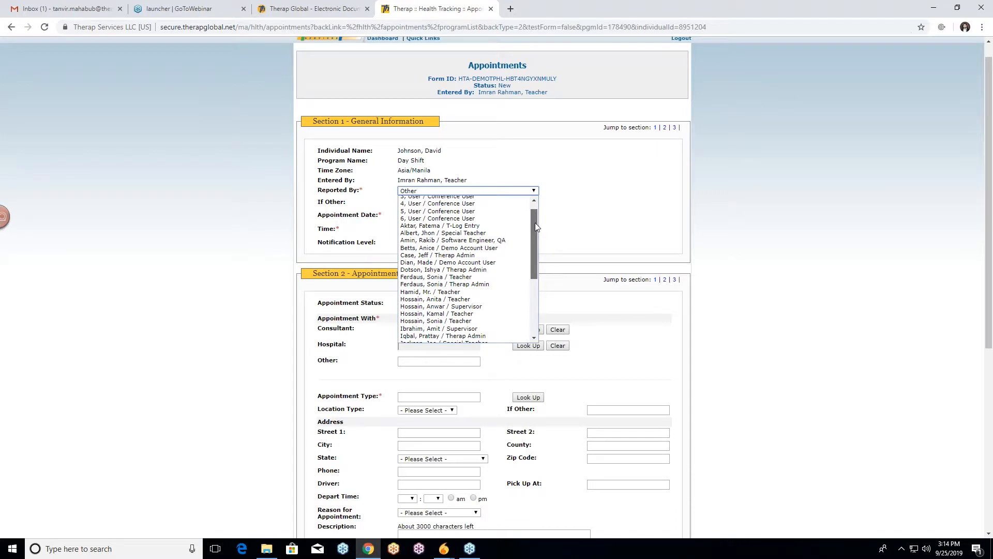
scroll(509, 222, "down", 2)
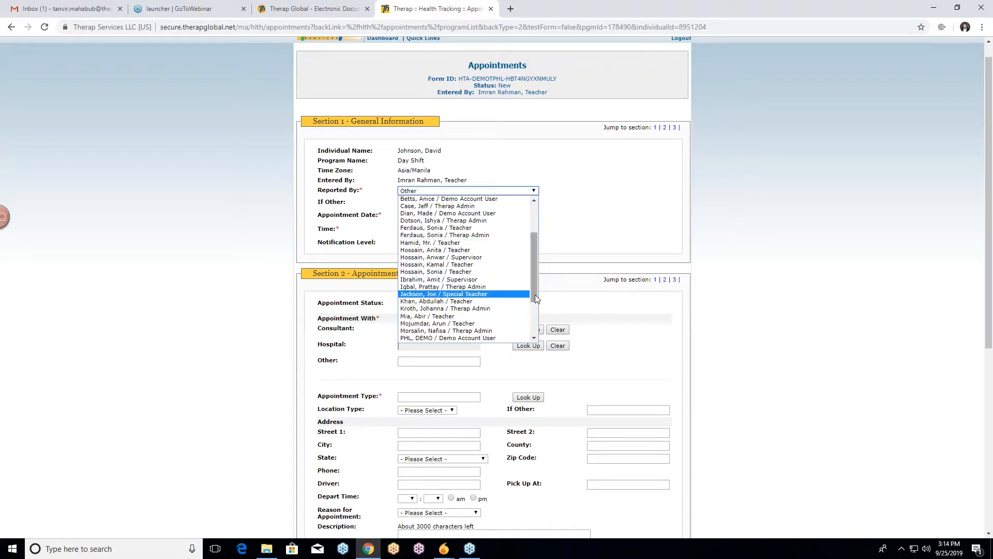
left_click_drag(533, 295, 531, 326)
left_click(518, 305)
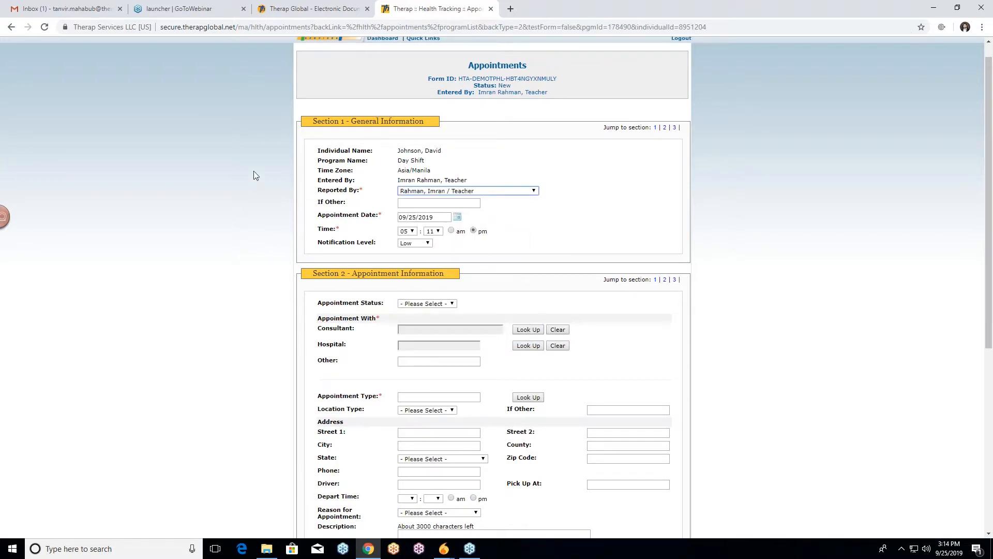
Set the appointment date to 09/30/2019, choosing September and 2019 in the calendar
scroll(259, 175, "down", 1)
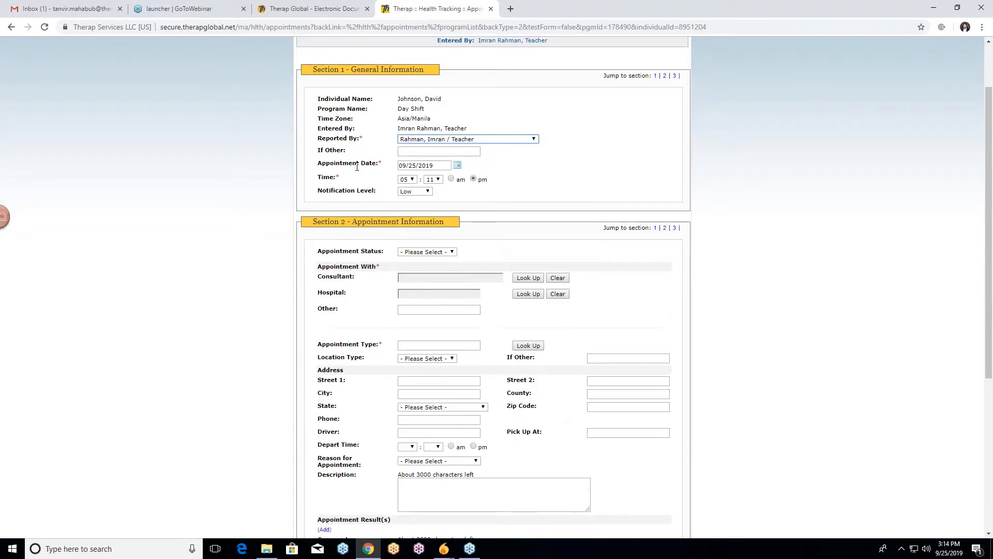
left_click(458, 166)
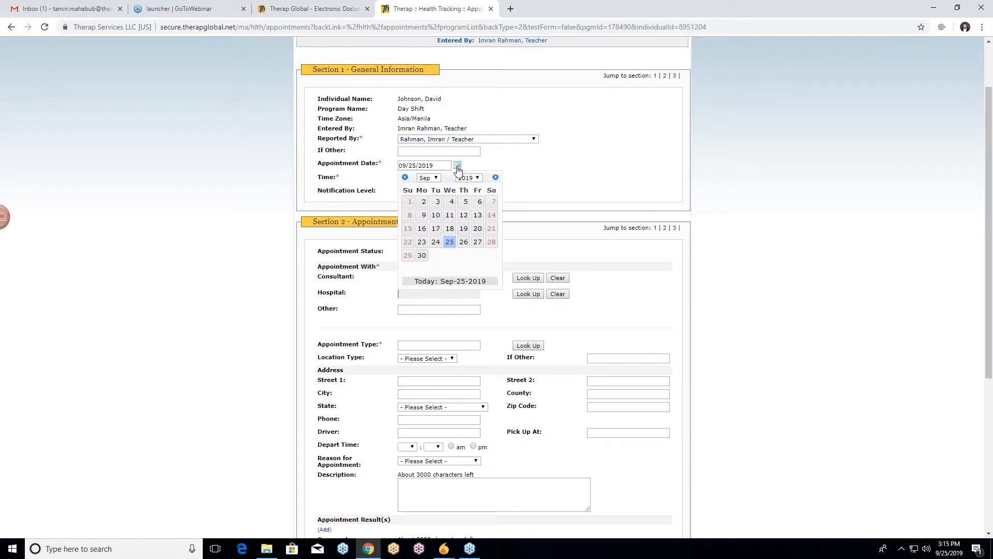
left_click(422, 256)
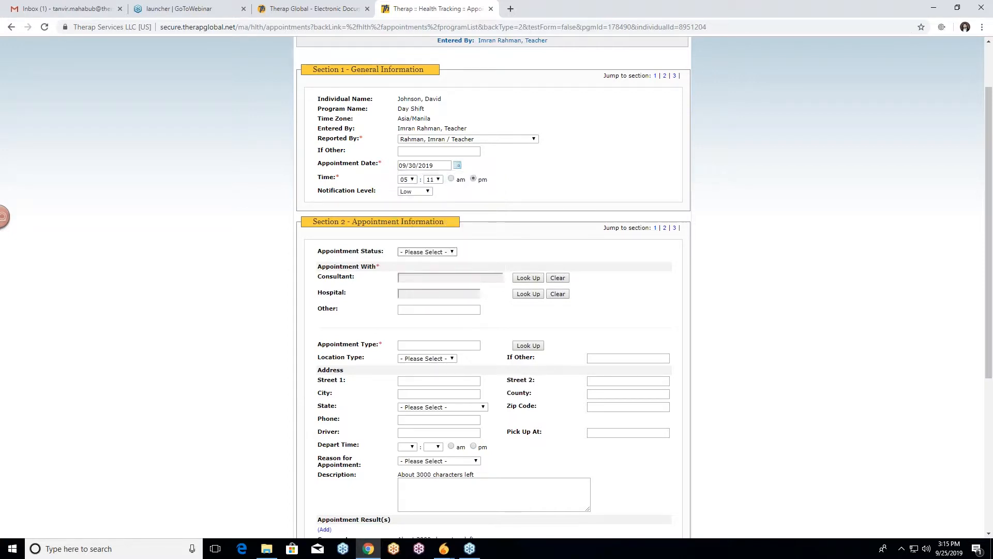
left_click(457, 166)
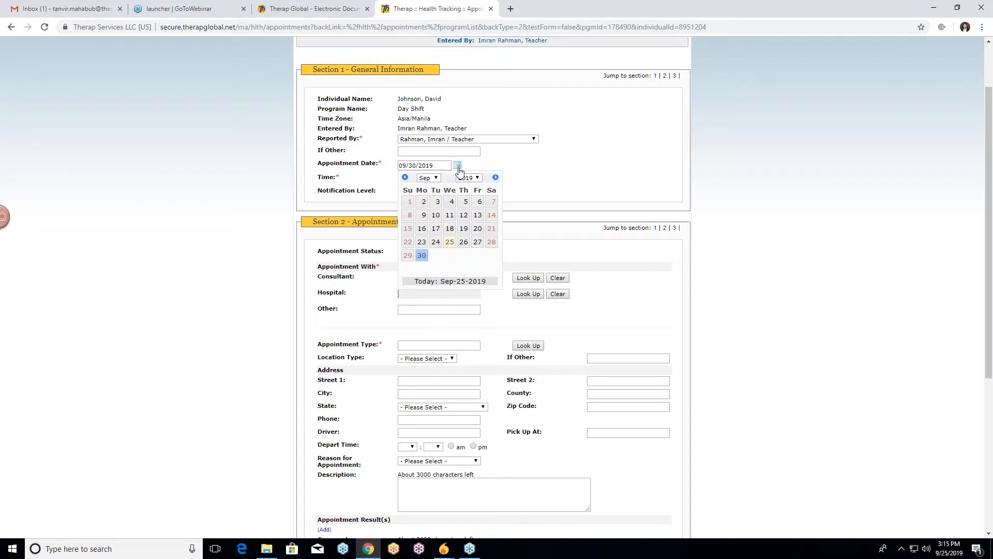
left_click(467, 178)
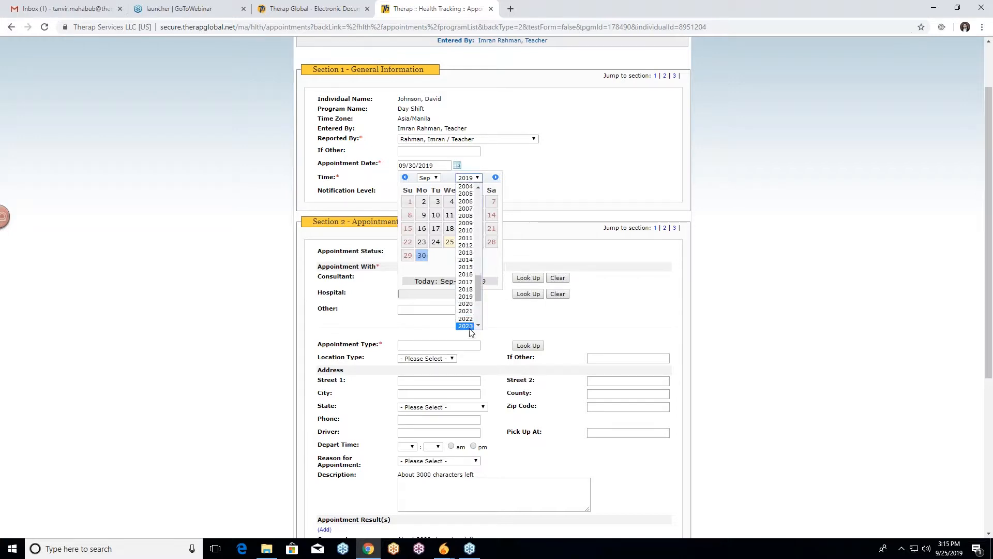
left_click(467, 296)
left_click(436, 178)
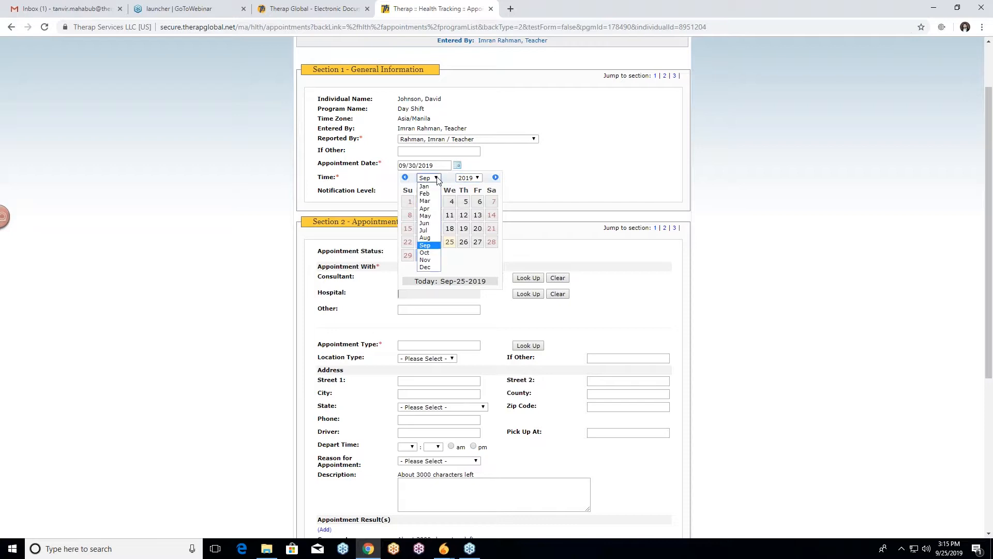
left_click(428, 245)
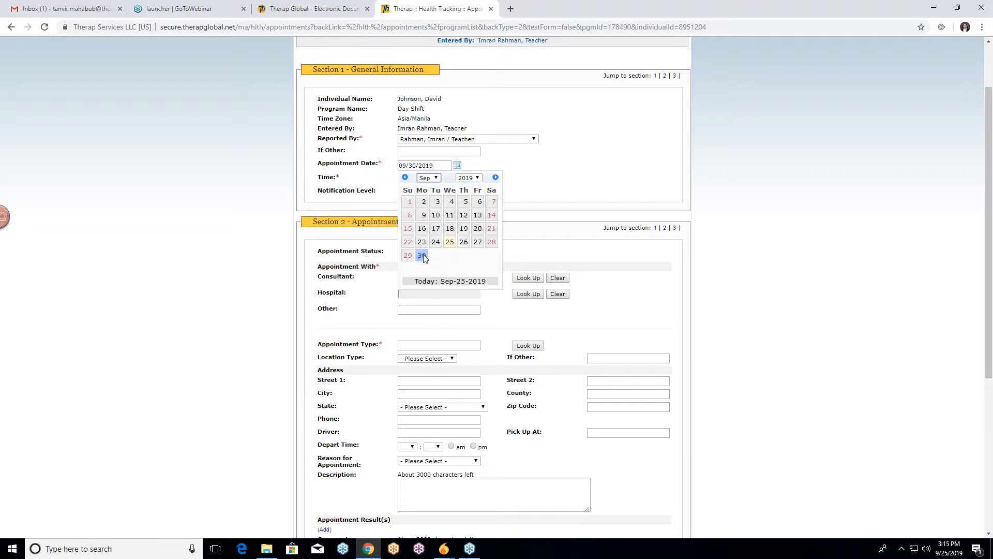
left_click(423, 255)
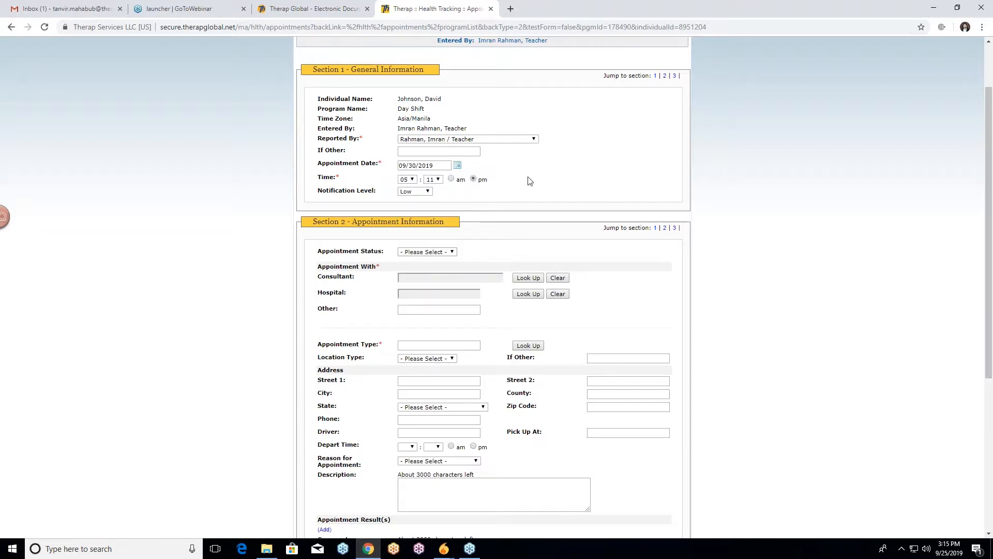
Set the appointment time to 06:00 pm and the notification level to Medium
left_click(412, 180)
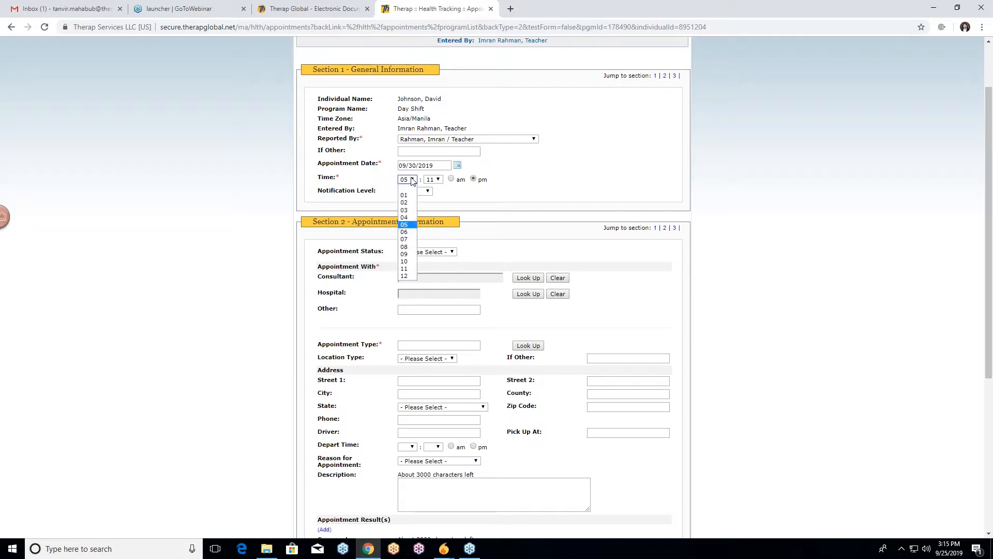
left_click(409, 232)
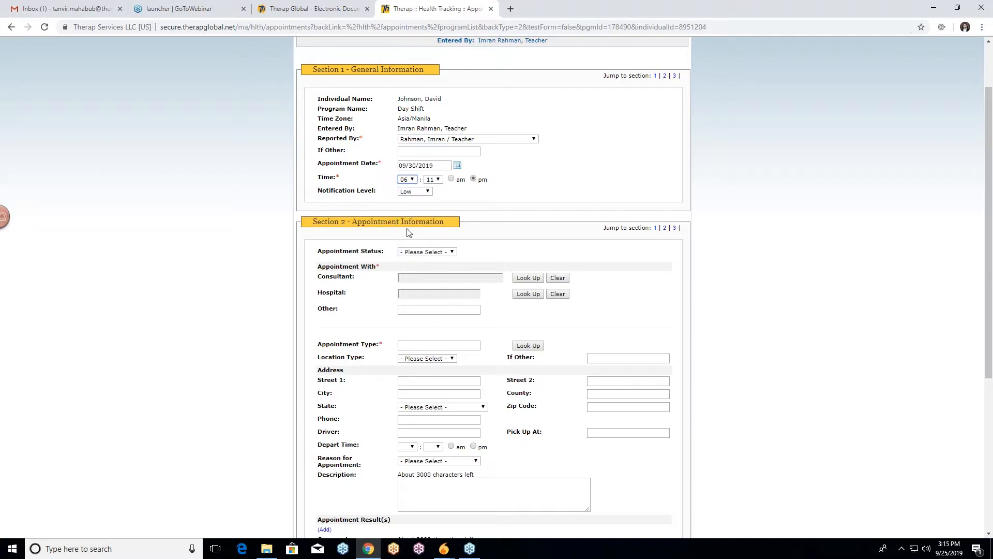
left_click(435, 179)
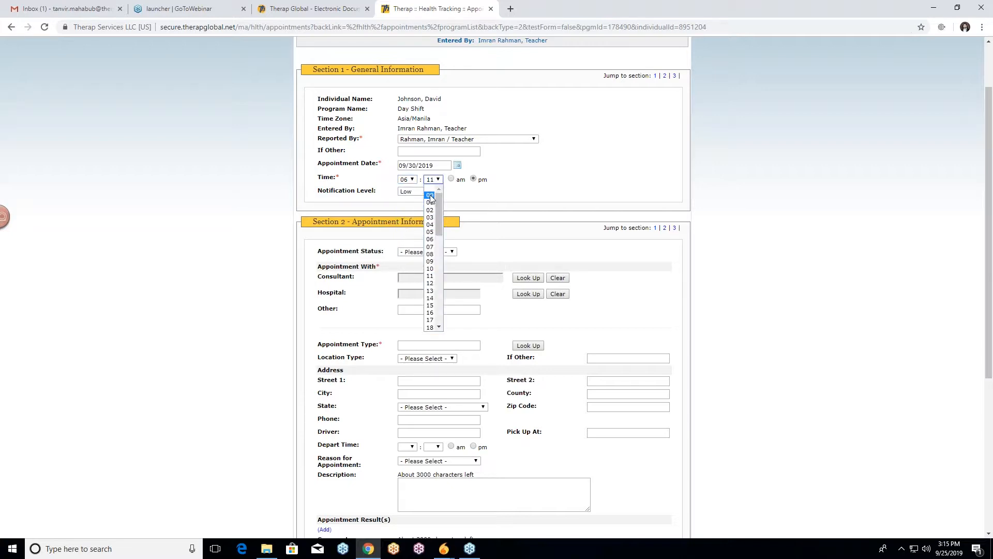
left_click(431, 196)
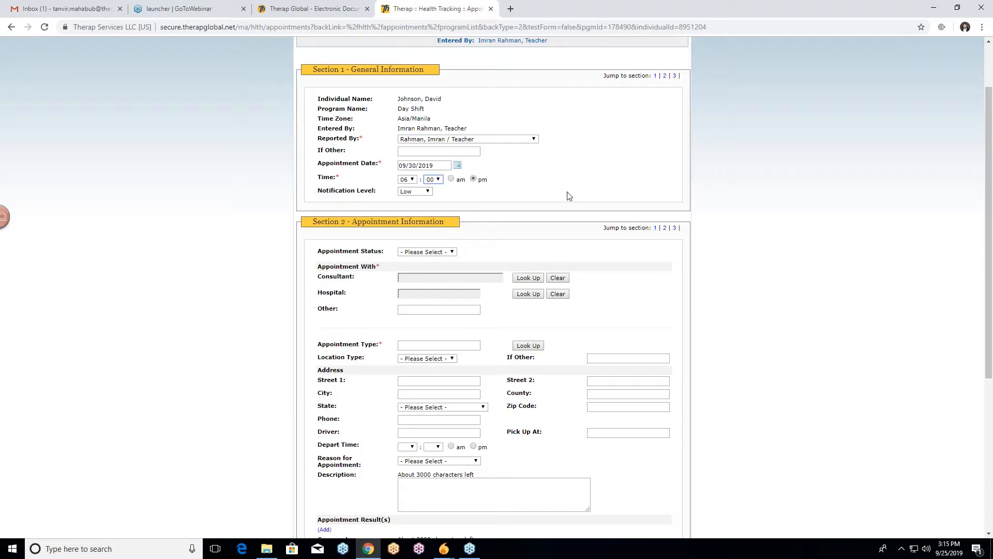
left_click(214, 190)
left_click(414, 192)
left_click(424, 208)
left_click(499, 195)
Look up the consultant in the shared contacts and add the Specialist from DEMO Therapy Center
scroll(240, 269, "down", 1)
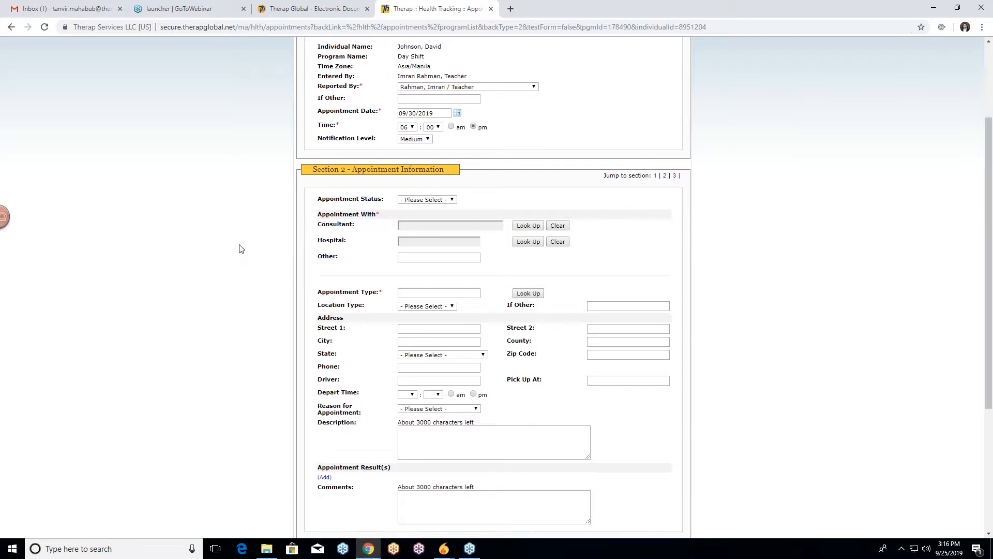
scroll(254, 232, "down", 1)
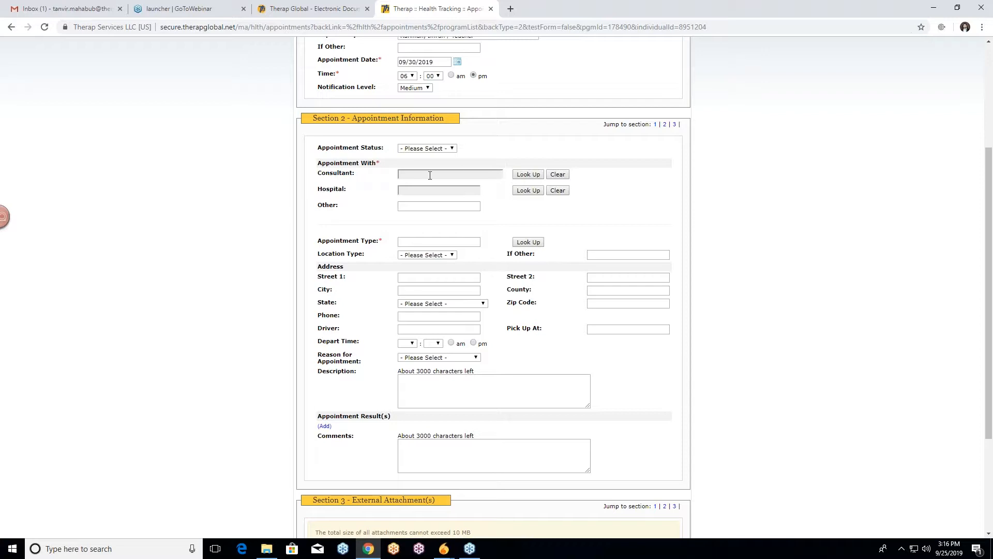
left_click(525, 176)
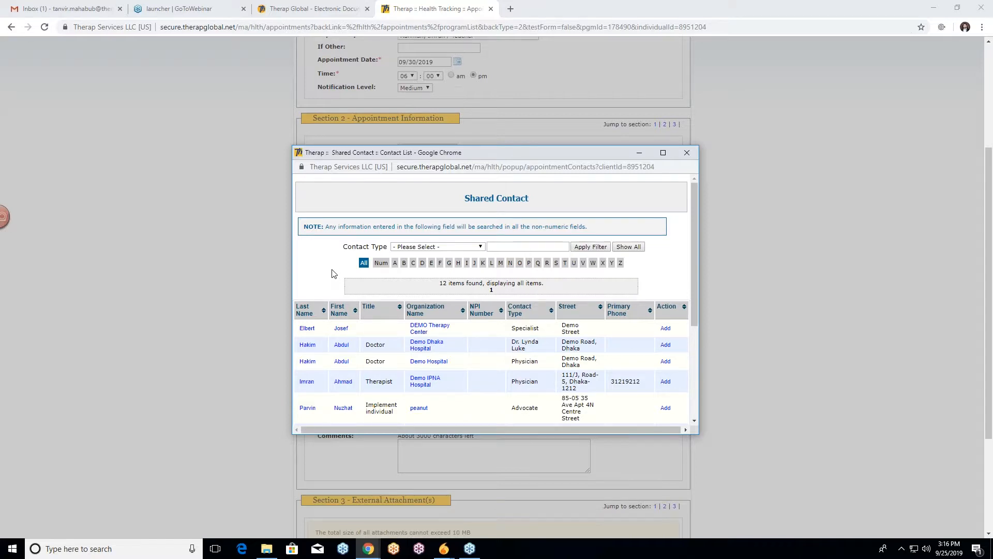
scroll(505, 294, "down", 1)
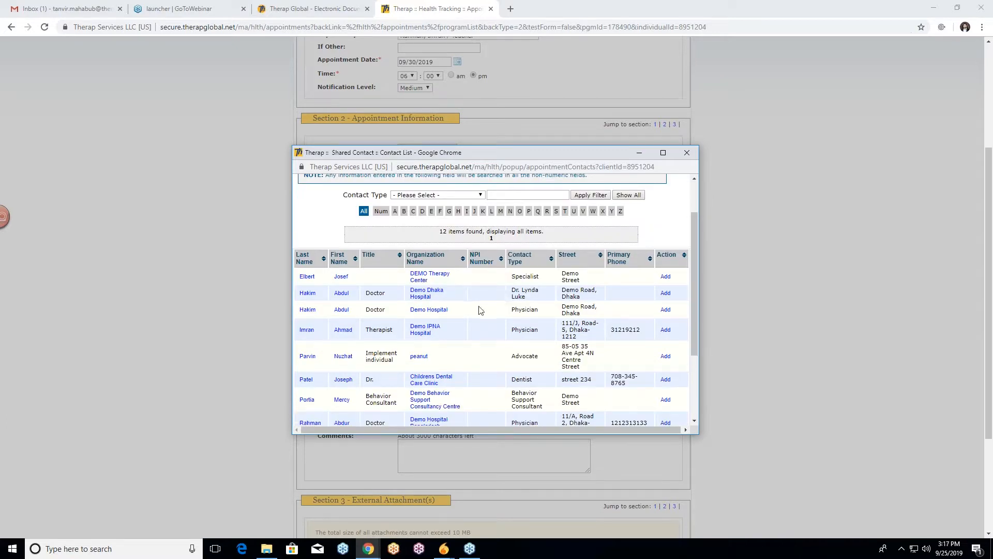
scroll(481, 310, "up", 1)
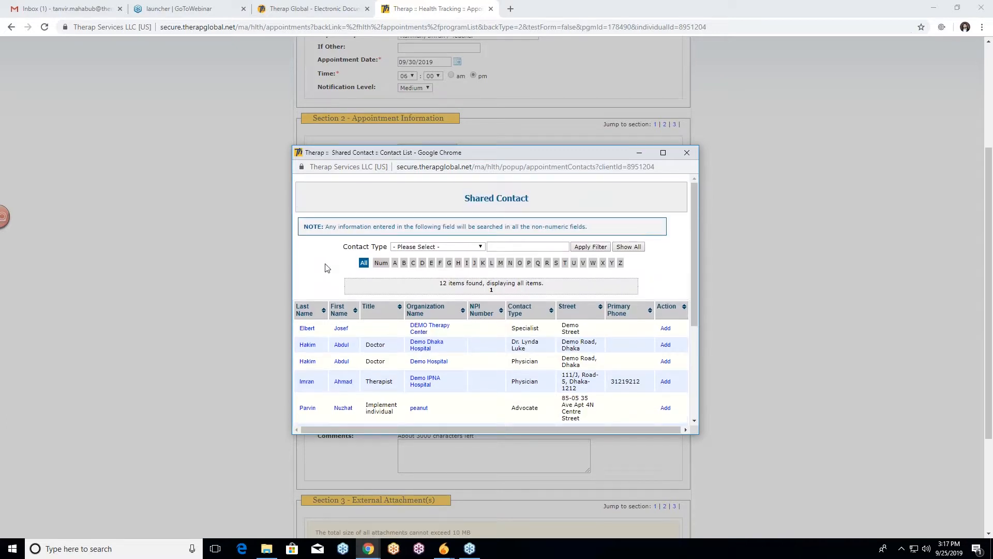
scroll(325, 266, "down", 1)
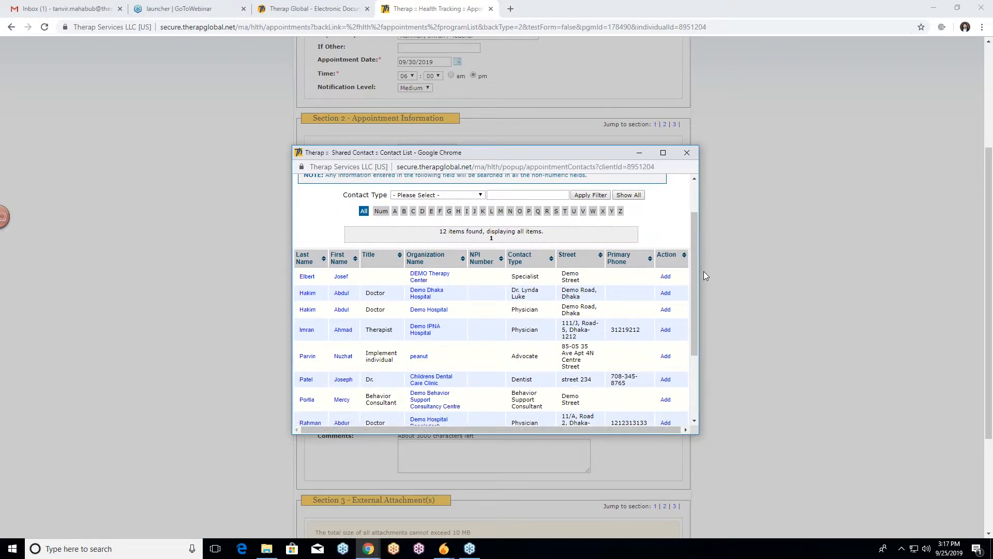
mouse_move(694, 279)
left_mouse_down()
mouse_move(692, 344)
mouse_move(695, 280)
left_mouse_up()
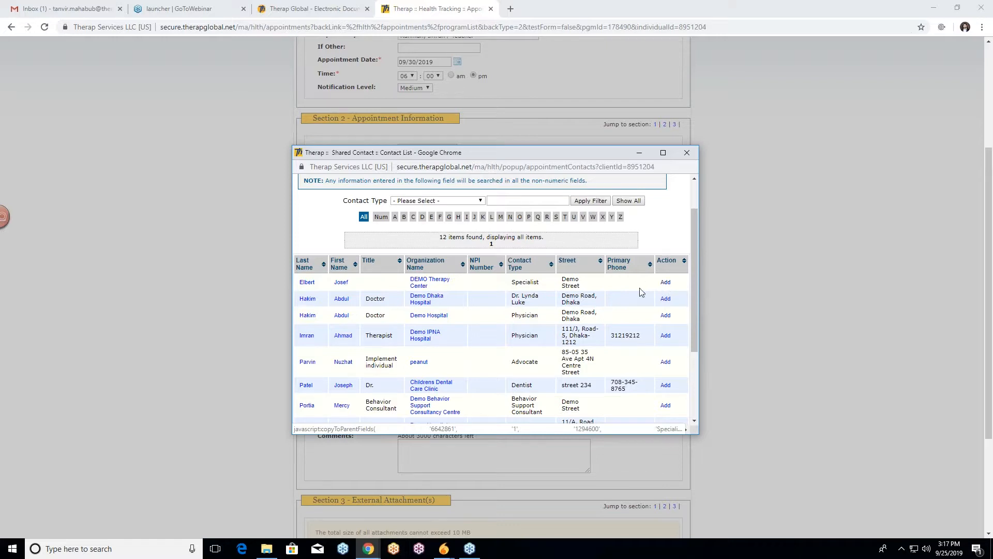
left_click(665, 283)
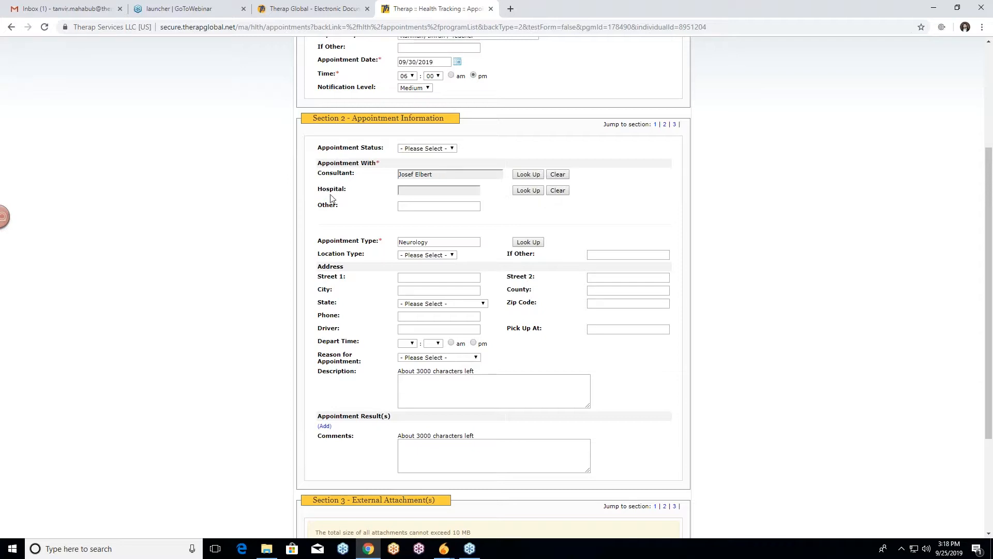
Look up the hospital in the shared contacts and add IPNA
left_click(525, 194)
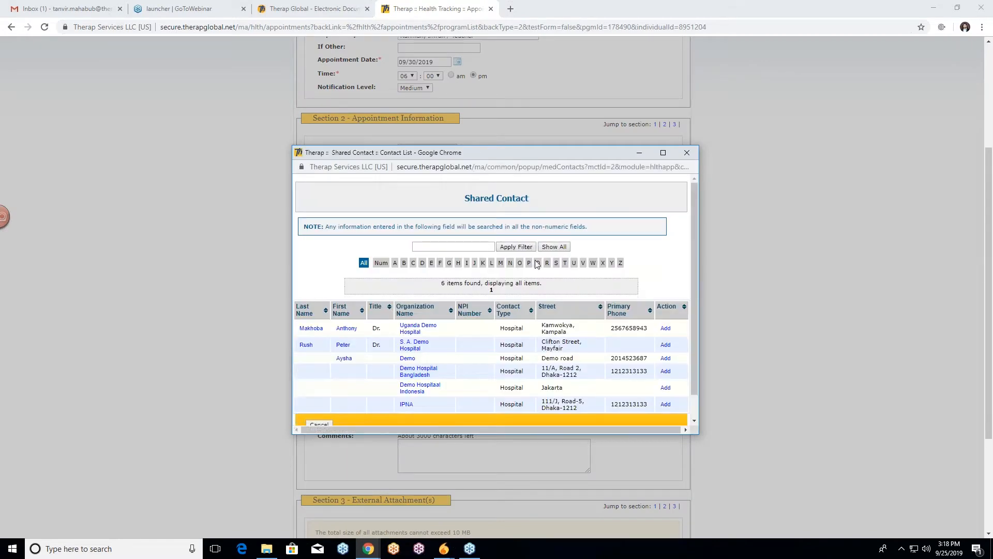
scroll(478, 384, "down", 1)
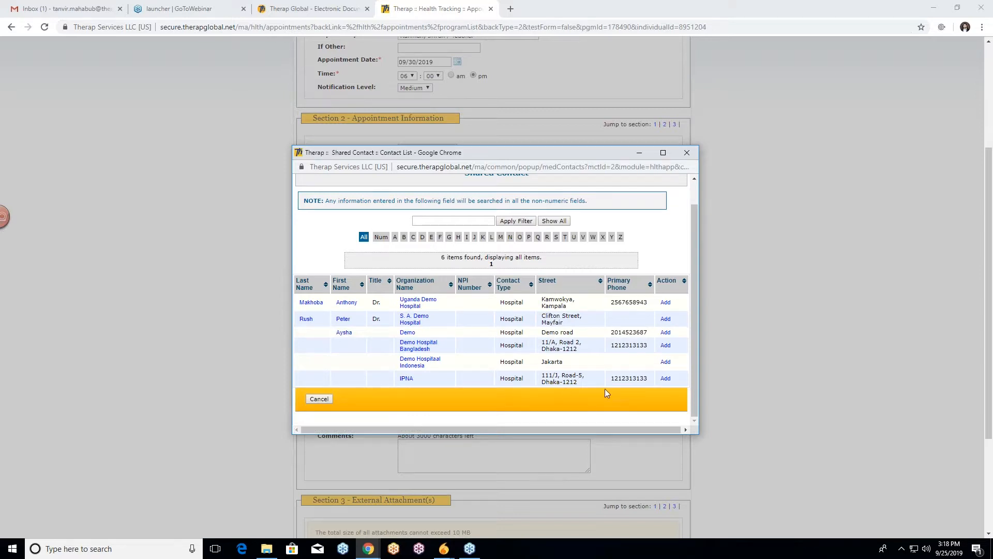
left_click(667, 379)
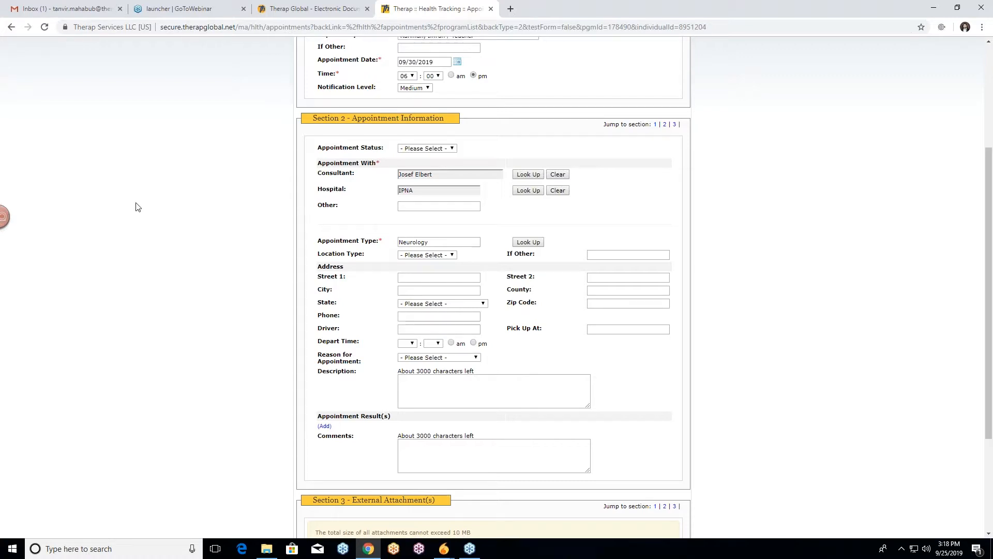
Browse the list of specialities available for the appointment type, and close it without choosing another one
scroll(223, 201, "down", 1)
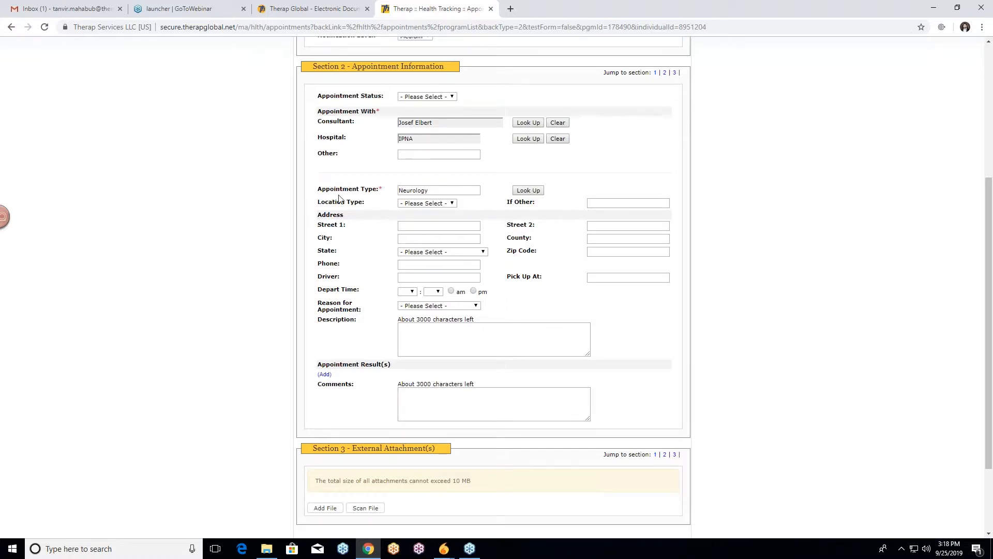
scroll(342, 188, "down", 1)
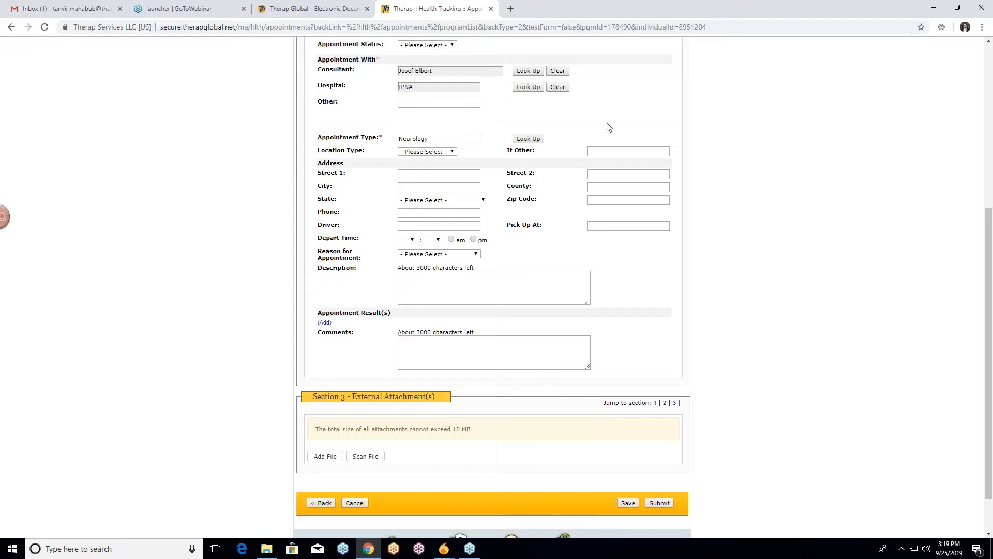
left_click(525, 138)
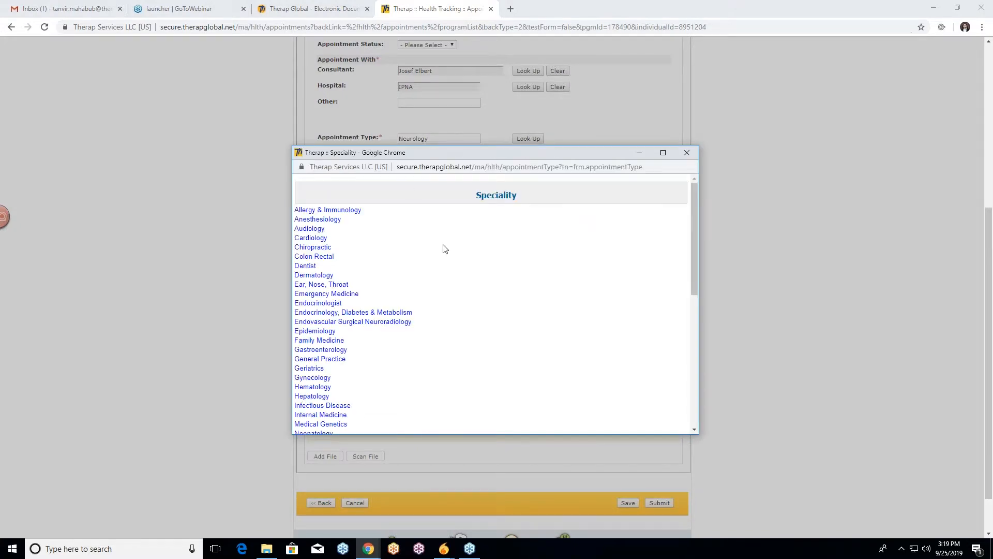
scroll(443, 249, "down", 2)
scroll(444, 248, "down", 3)
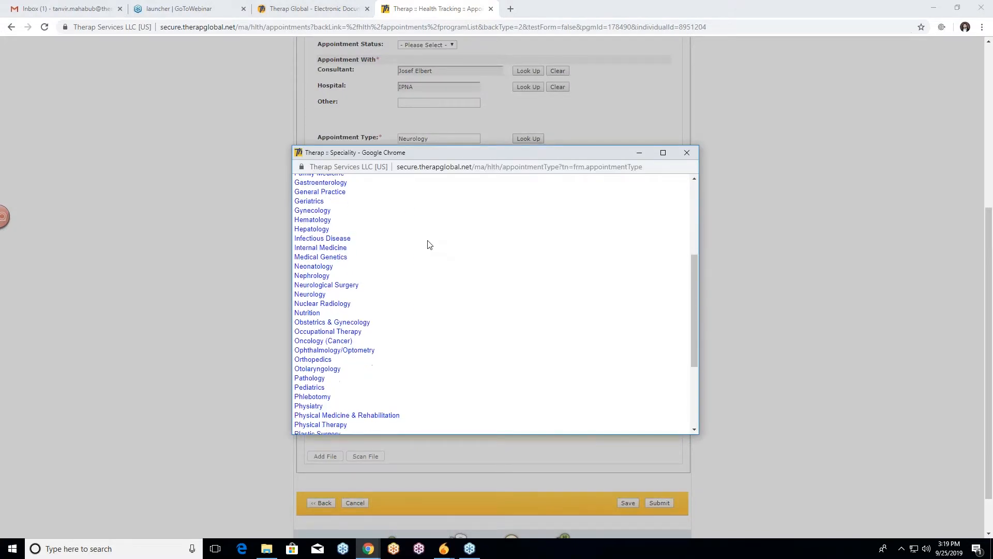
scroll(415, 266, "up", 5)
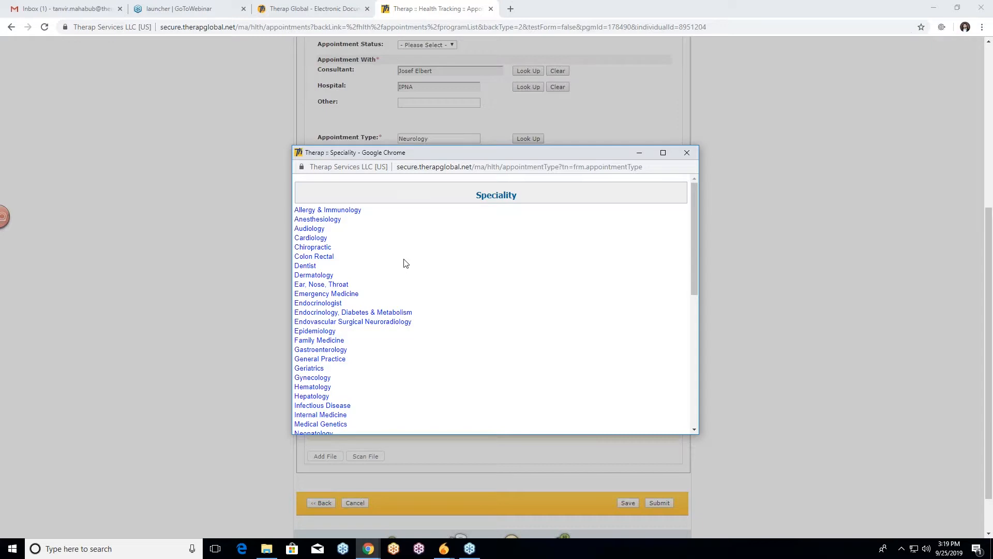
scroll(417, 266, "down", 1)
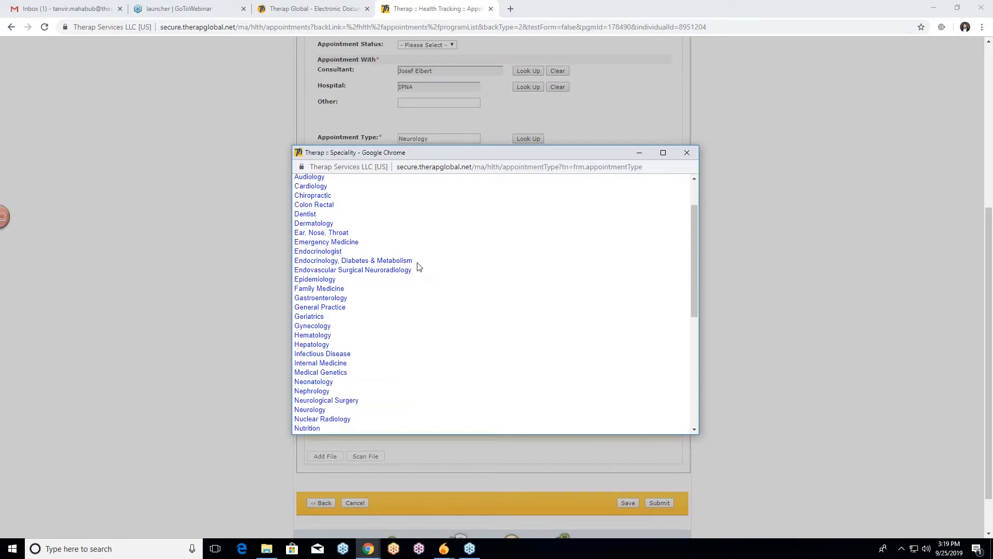
scroll(387, 298, "down", 5)
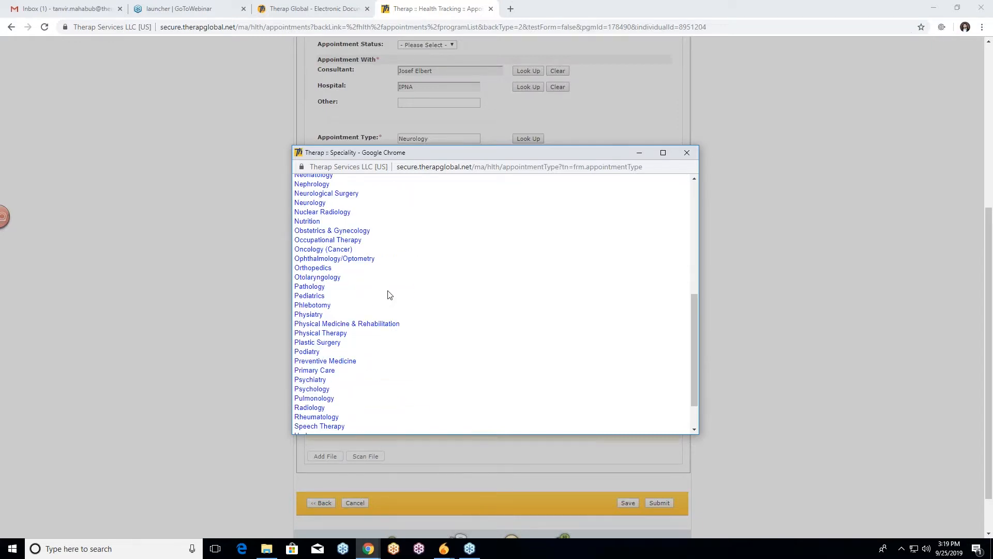
key("ctrl+w")
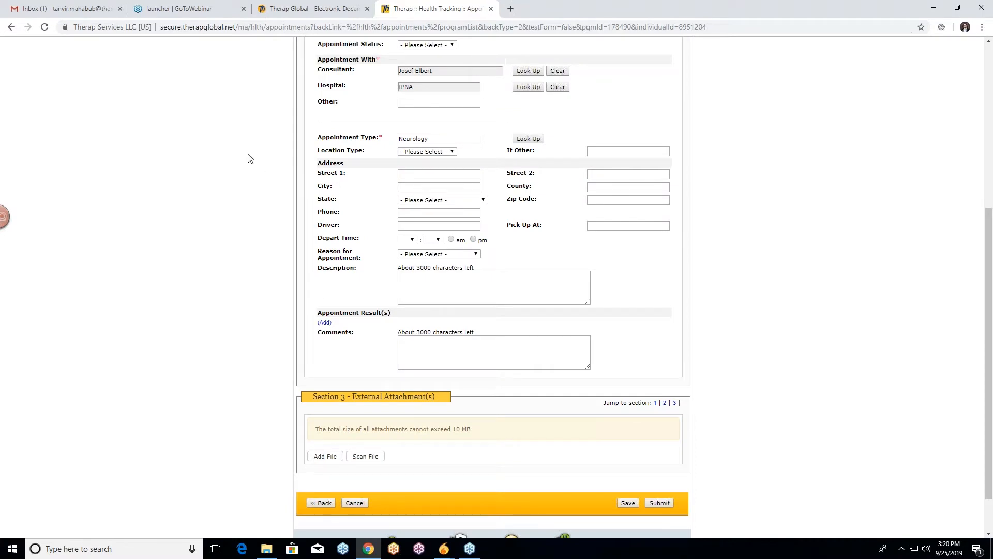
Set the location type of the appointment to Hospital
left_click(450, 152)
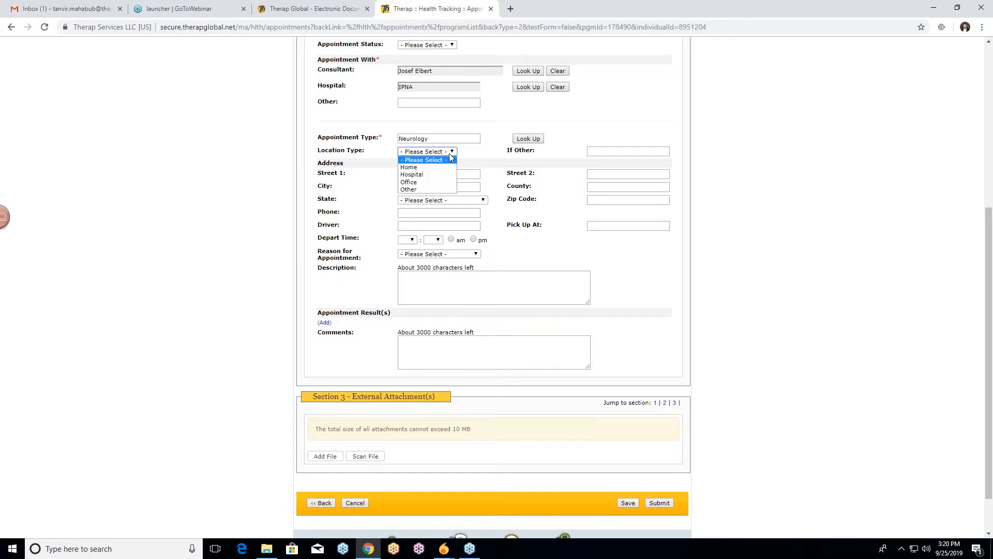
left_click(432, 176)
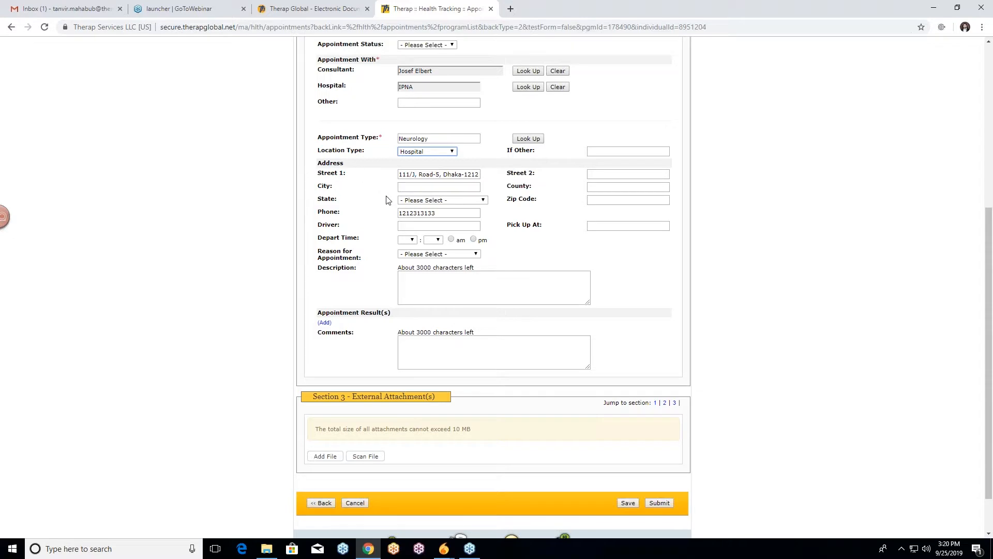
scroll(386, 200, "up", 1)
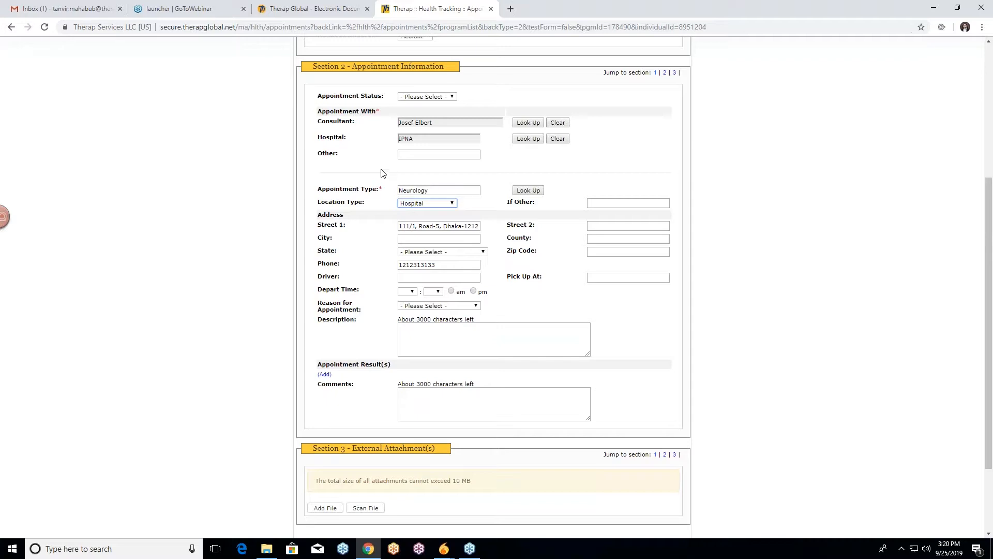
scroll(383, 172, "down", 1)
scroll(396, 135, "up", 1)
left_click(452, 204)
left_click(444, 227)
left_click(484, 206)
scroll(283, 170, "down", 1)
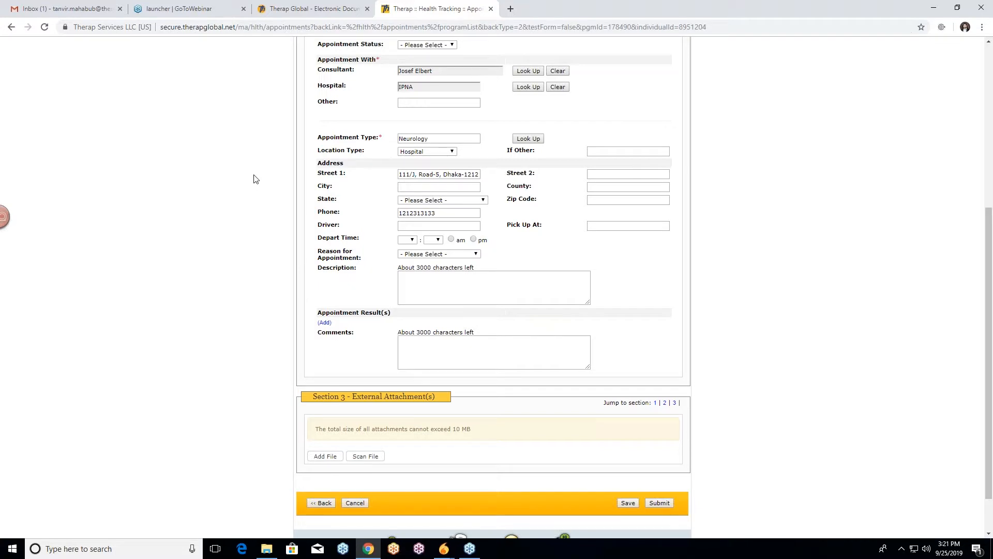
Set the reason for the appointment to New Appointment, leaving the driver and pick-up fields blank
scroll(254, 179, "down", 1)
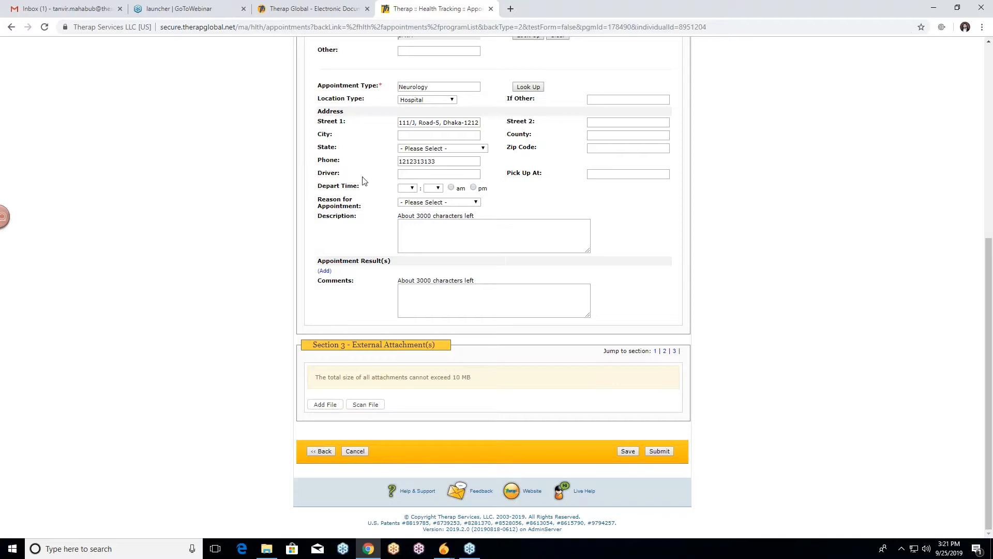
left_click(417, 174)
left_click(612, 175)
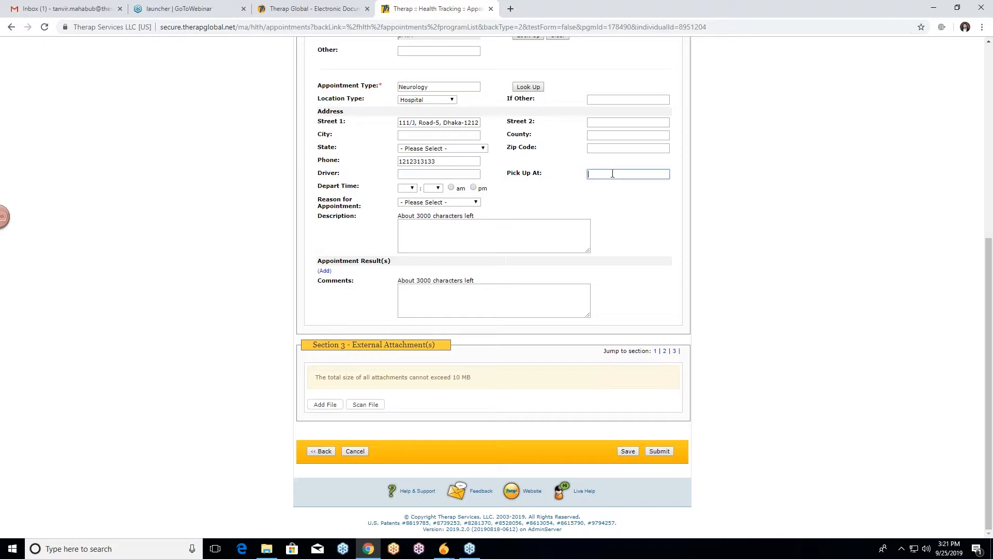
left_click(384, 192)
left_click(457, 203)
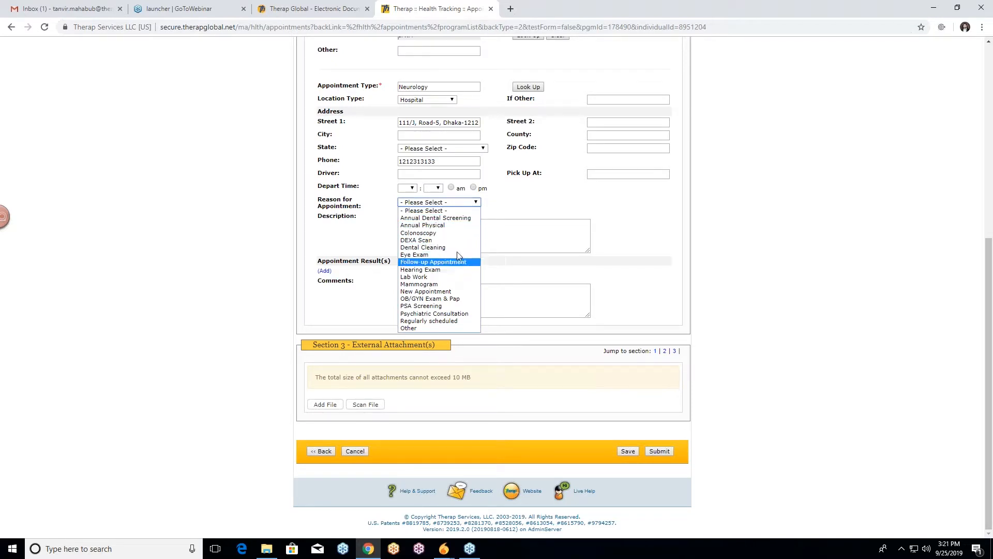
left_click(453, 291)
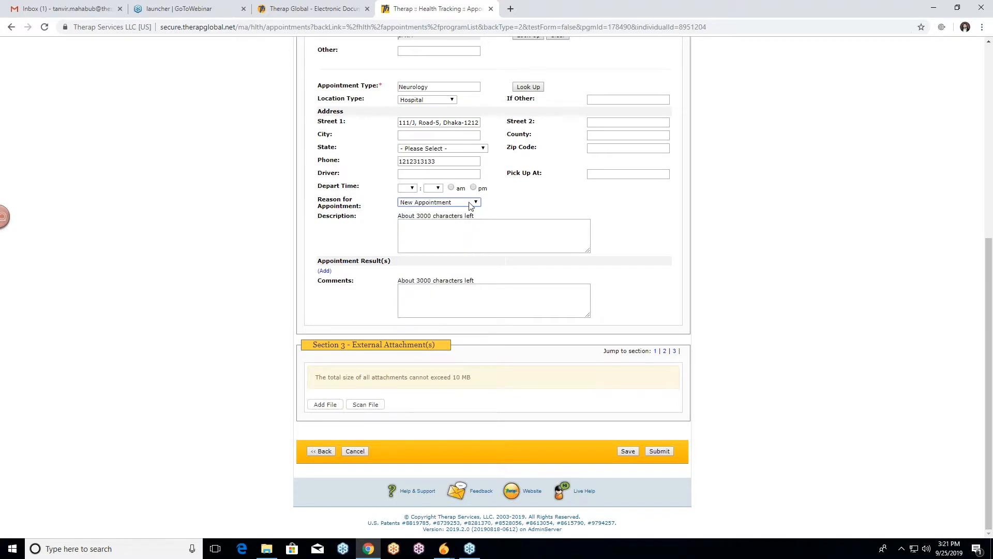
Switch the reason for the appointment to Other and back to New Appointment, leaving the description empty
left_click(473, 202)
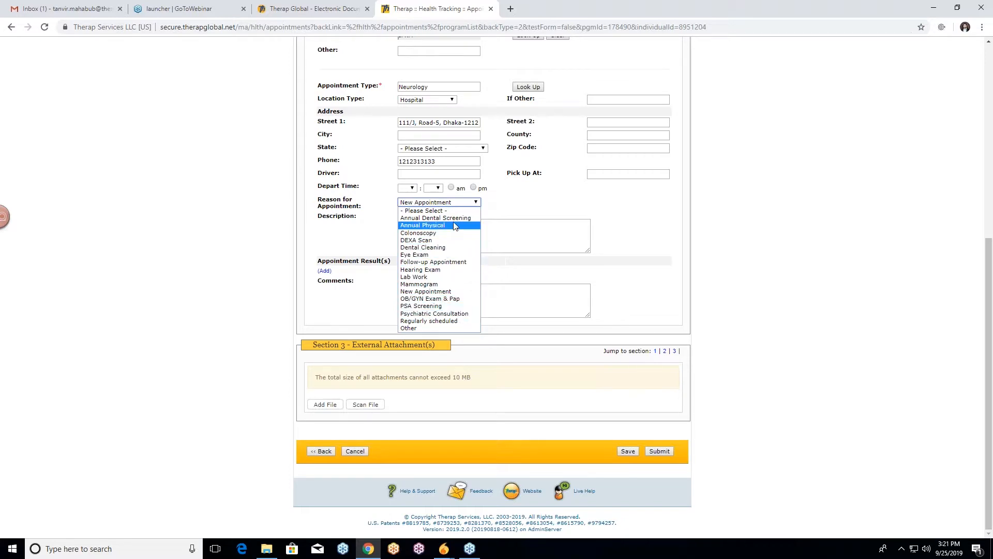
left_click(443, 328)
left_click(428, 229)
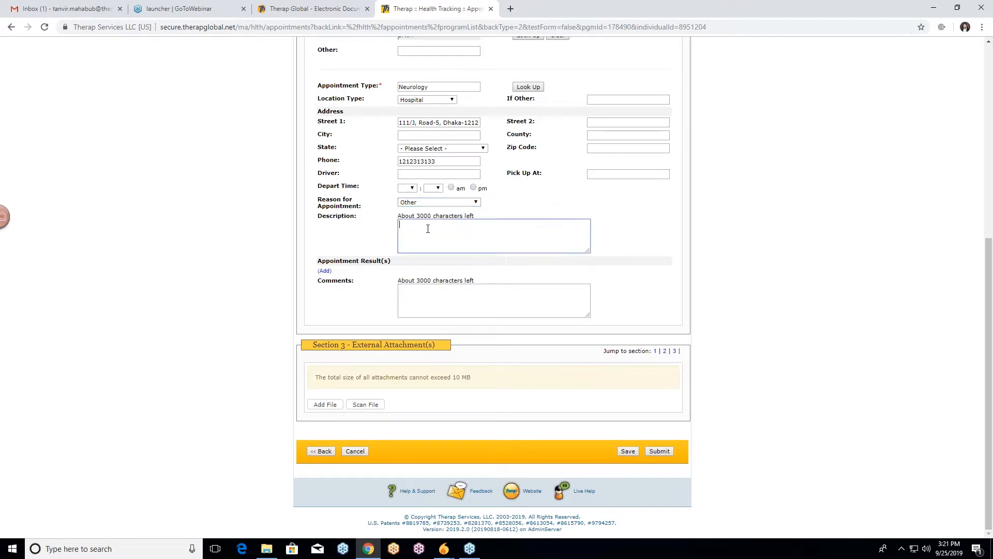
left_click(388, 227)
left_click(436, 202)
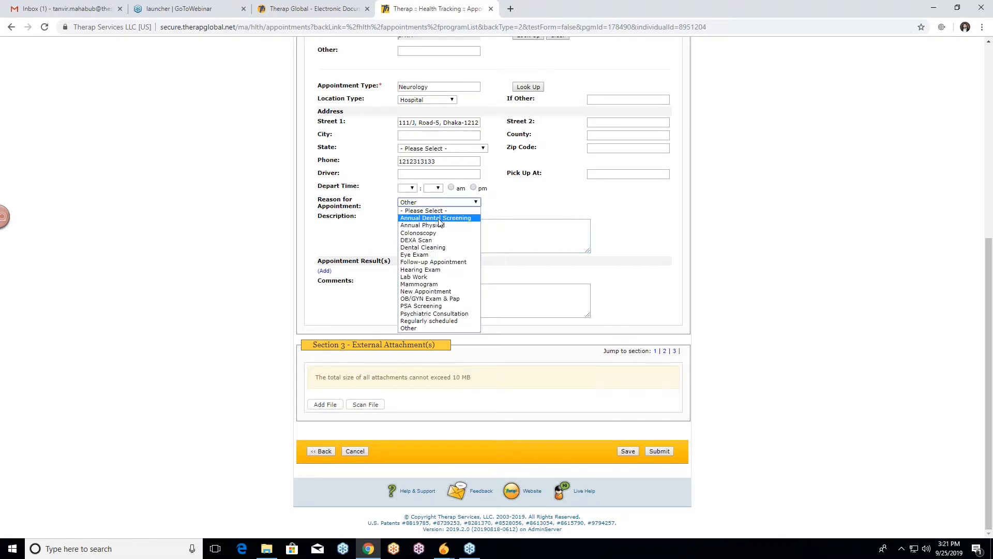
left_click(447, 292)
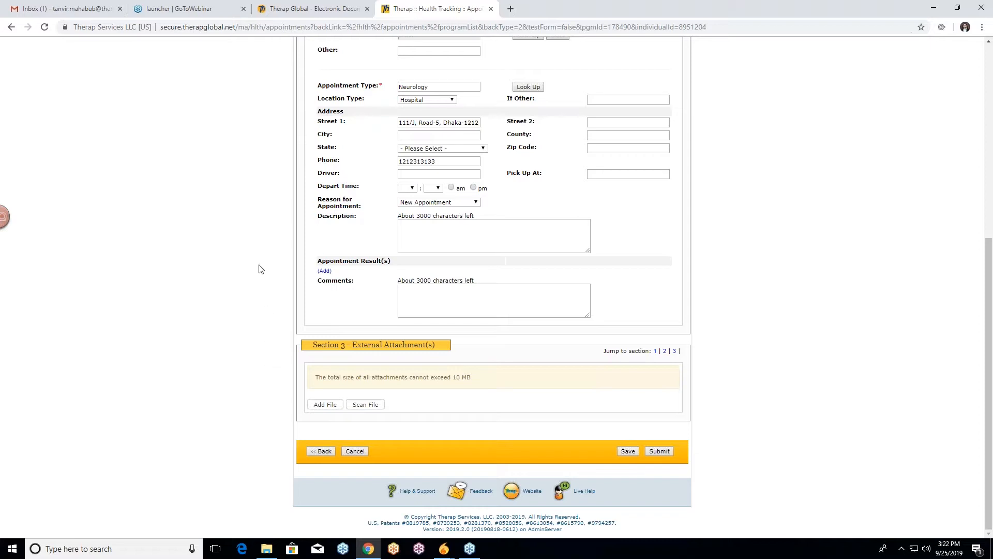
Review the filled-in appointment form, from the general information through the appointment information to the external attachments
scroll(262, 268, "up", 3)
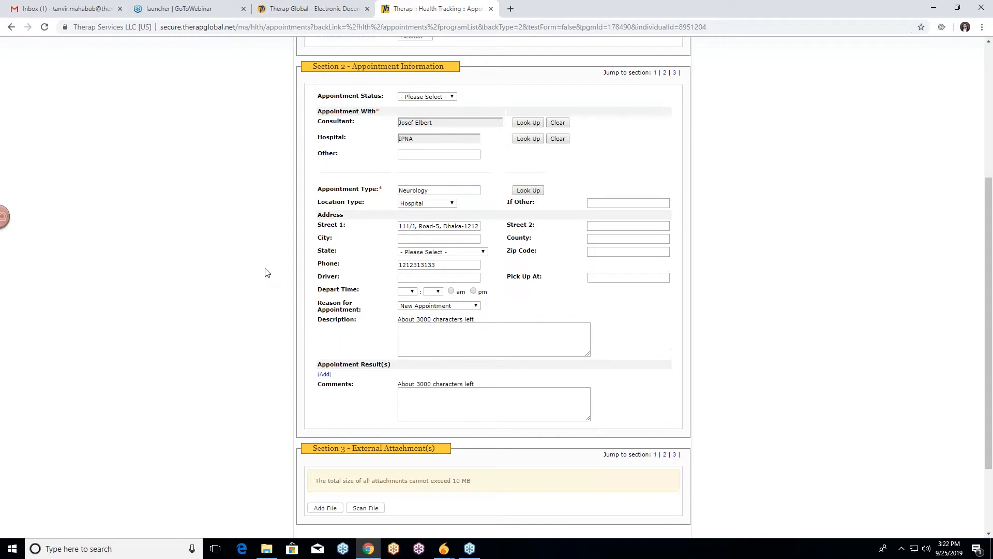
scroll(267, 273, "up", 1)
scroll(266, 272, "up", 1)
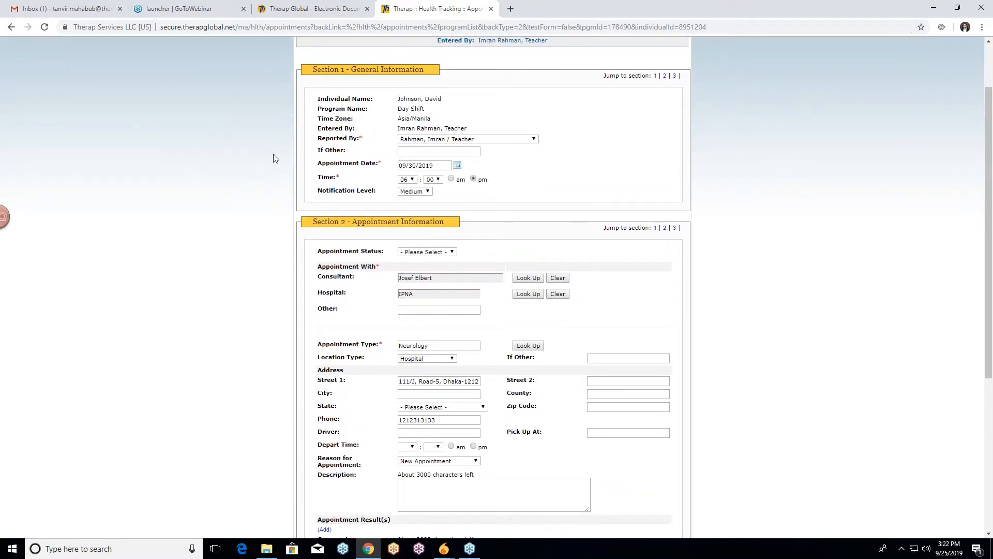
scroll(275, 155, "down", 5)
scroll(280, 155, "up", 5)
scroll(304, 218, "down", 1)
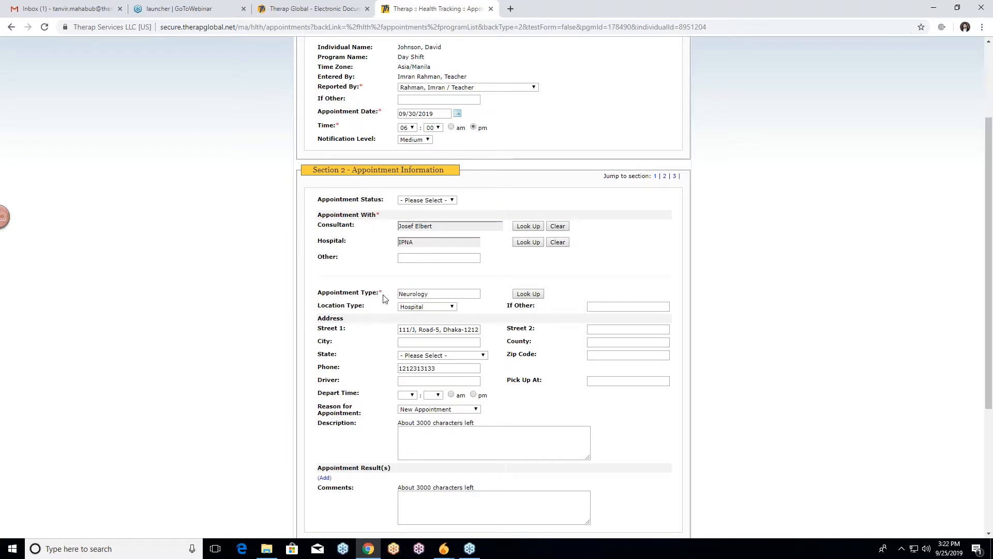
scroll(199, 212, "down", 1)
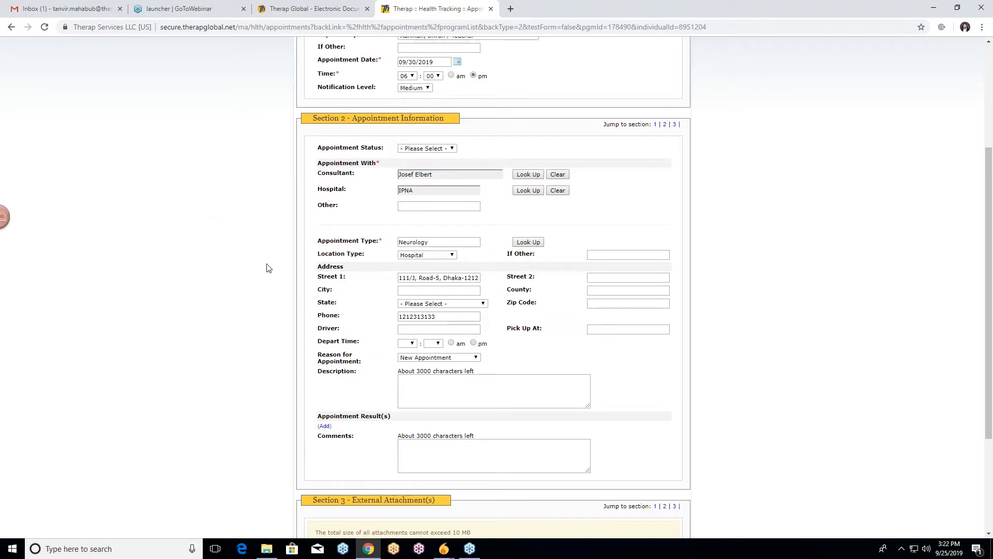
scroll(282, 253, "up", 1)
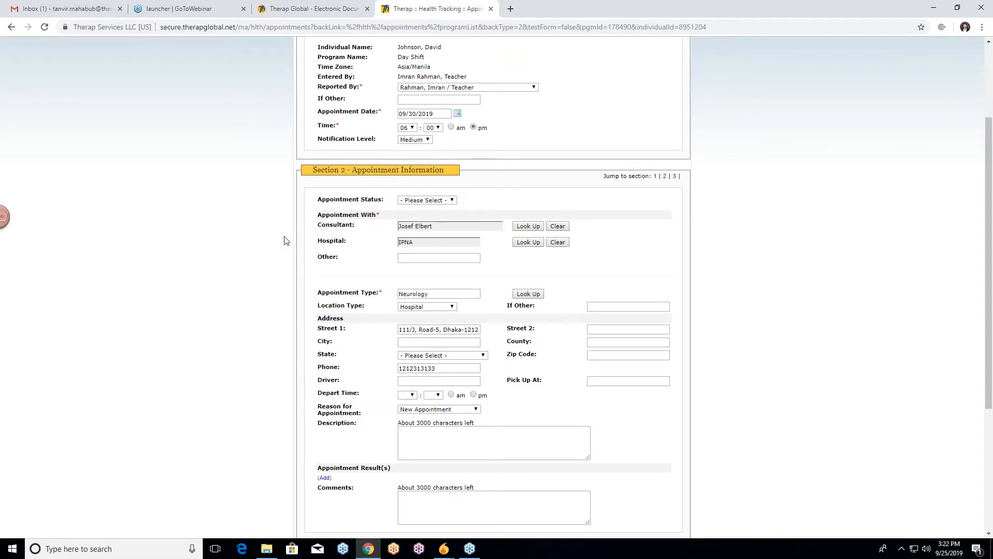
scroll(300, 245, "up", 2)
scroll(299, 245, "up", 1)
scroll(299, 245, "down", 6)
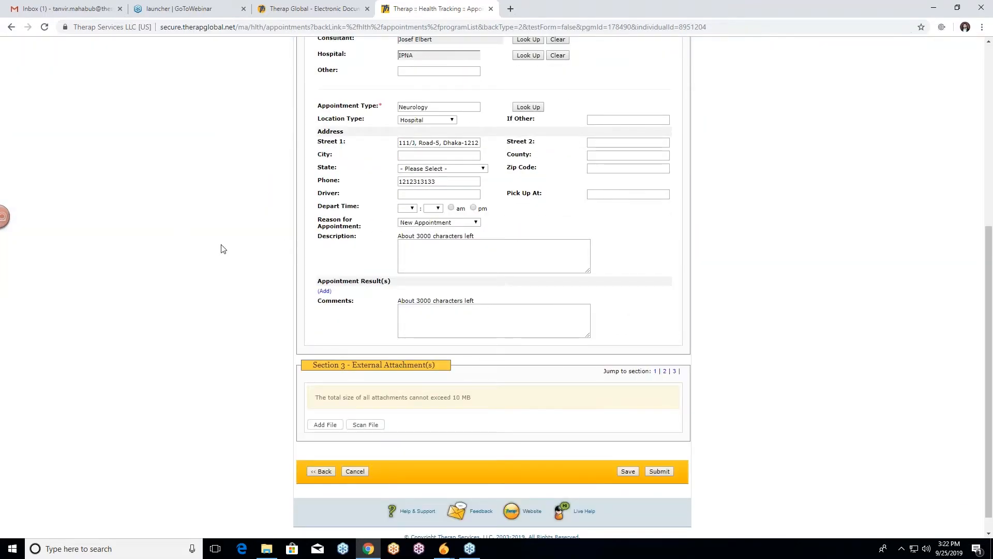
scroll(250, 237, "down", 1)
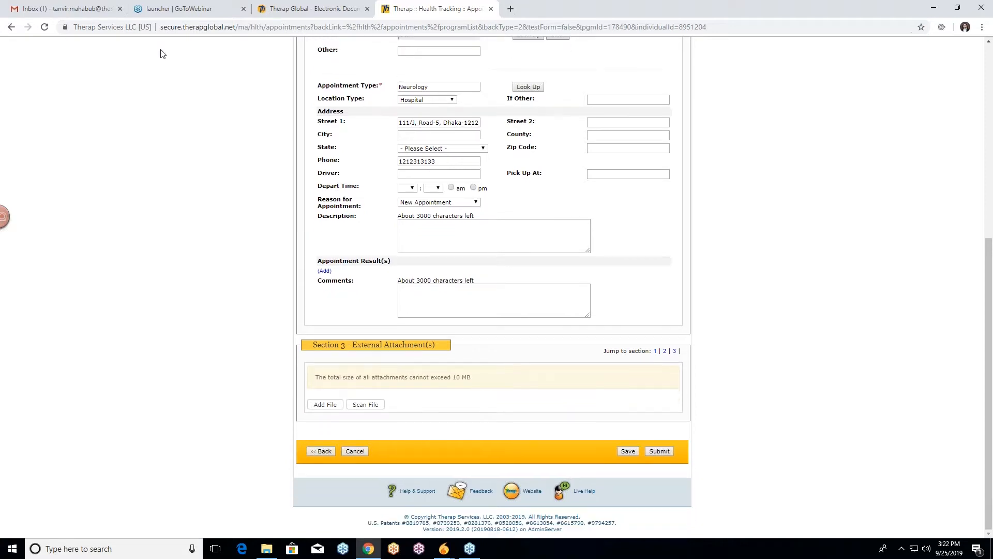
scroll(628, 257, "up", 6)
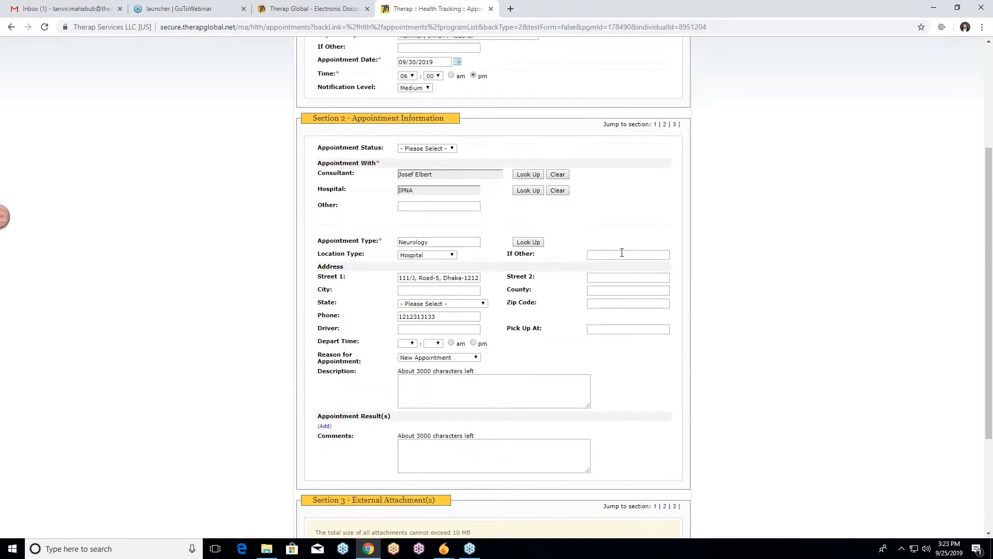
Submit the completed appointment form
scroll(602, 248, "down", 2)
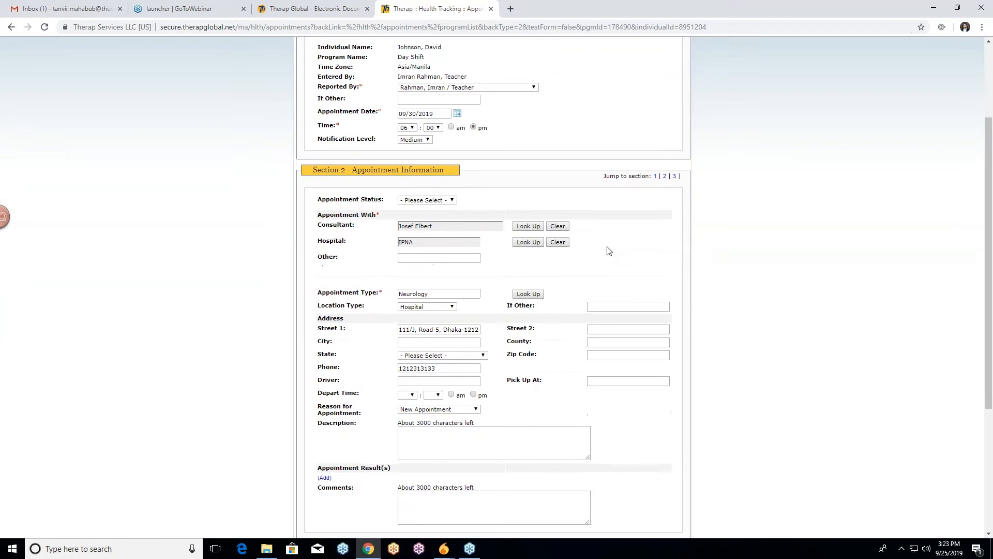
scroll(646, 411, "down", 3)
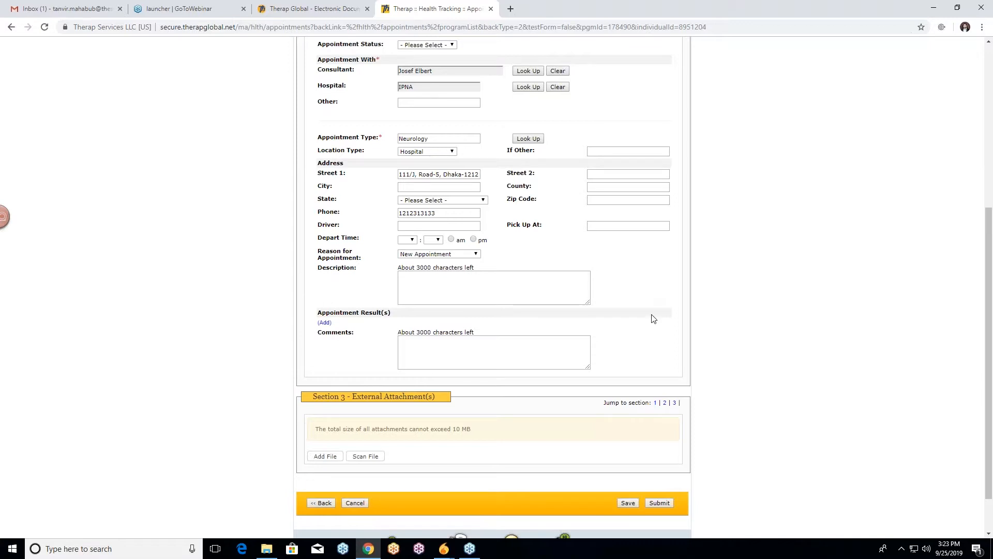
scroll(651, 316, "down", 1)
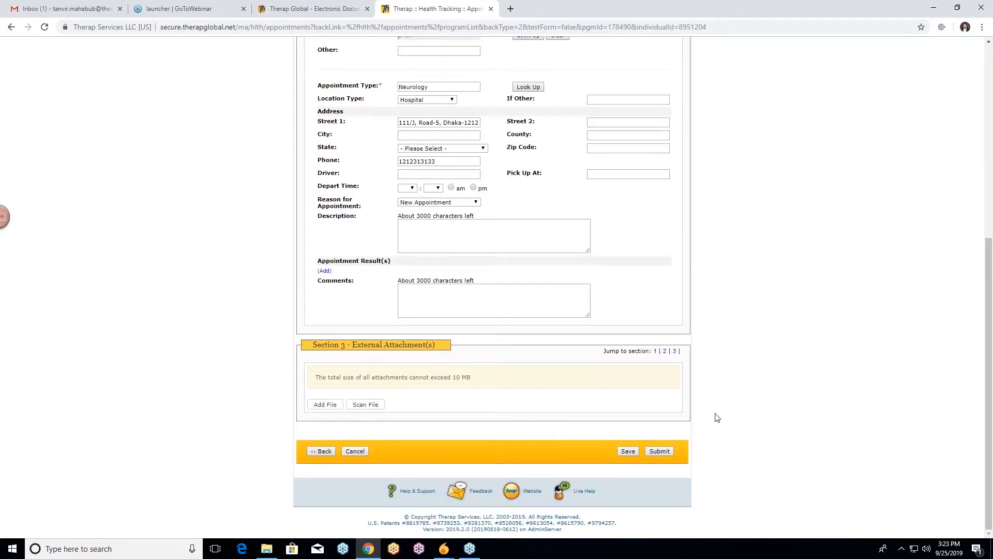
left_click(663, 452)
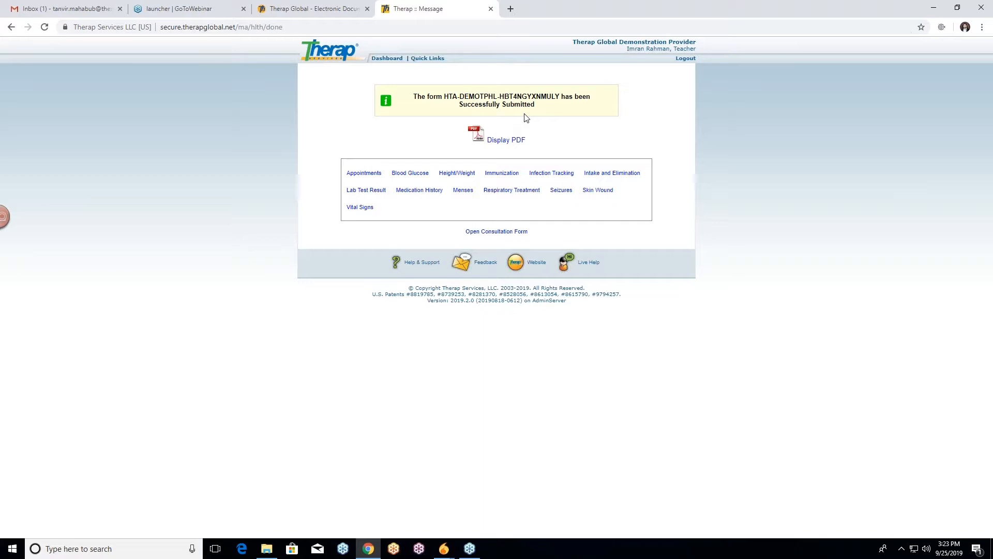
Return to the dashboard, open the Health Tracking appointments calendar and show it by month
left_click(391, 60)
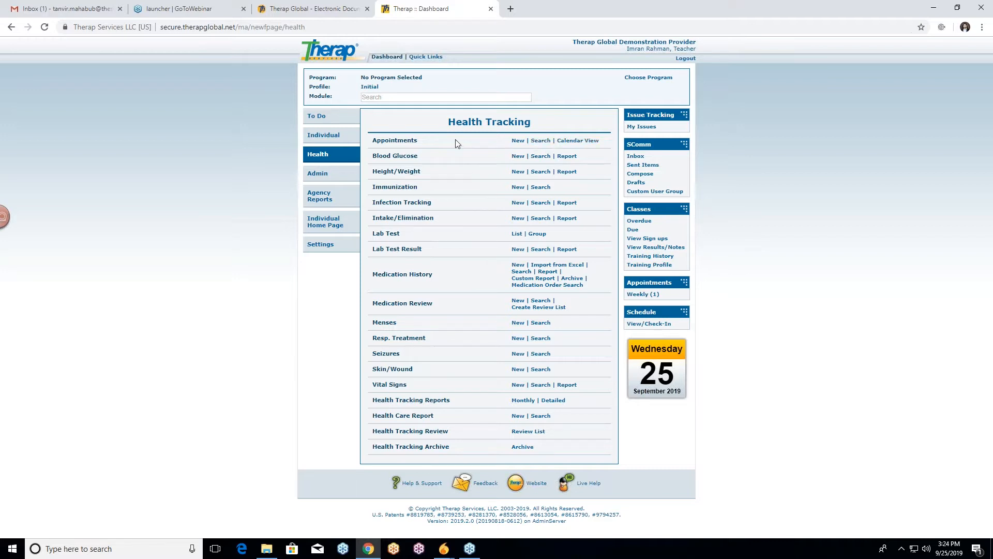
left_click(578, 140)
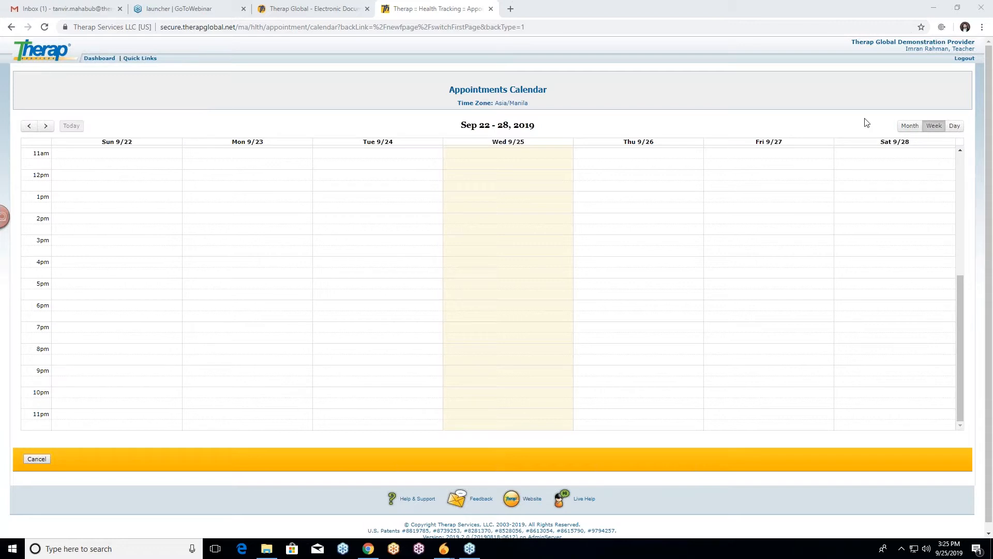
left_click(912, 127)
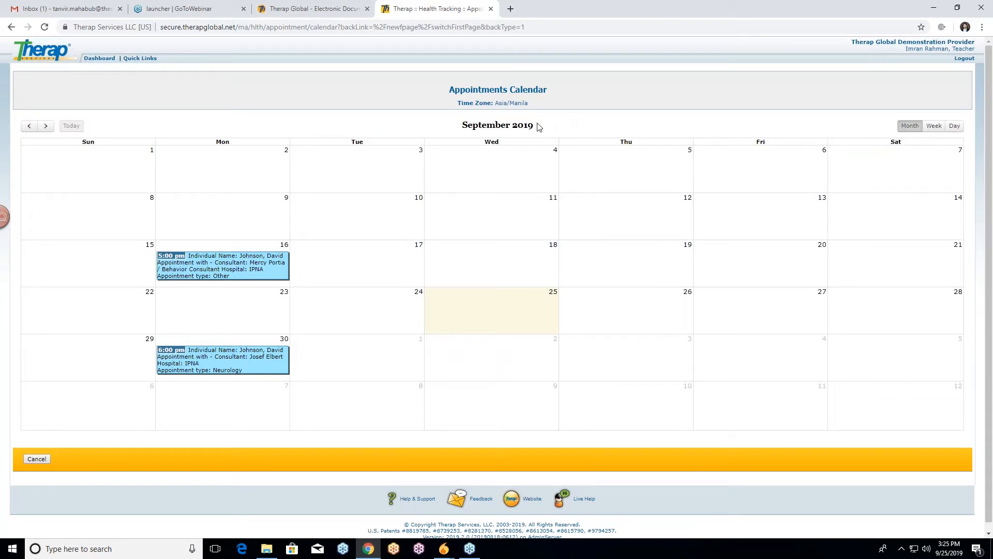
Check the details of the September 30 and September 16 appointments in the calendar and open the form of the September 16 one
scroll(385, 166, "down", 1)
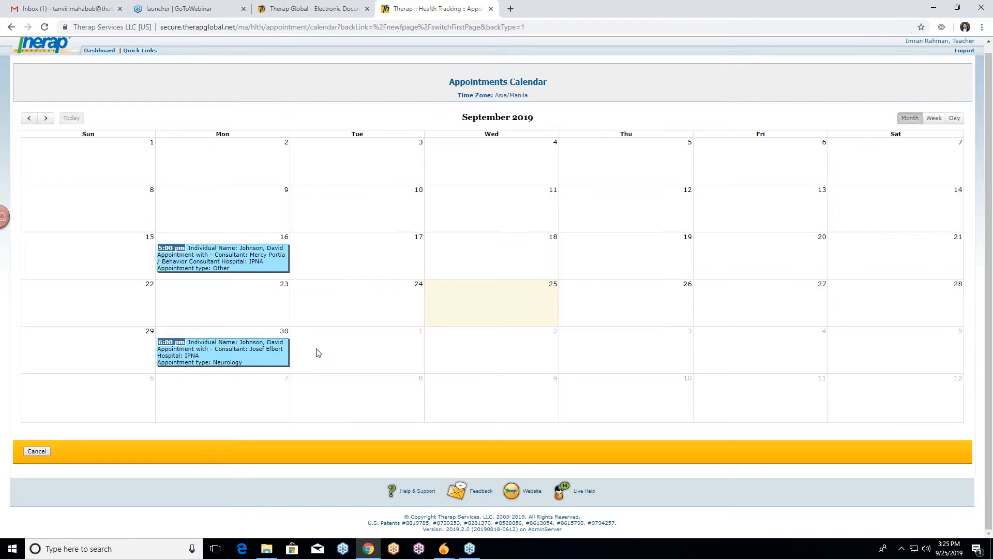
left_click(249, 357)
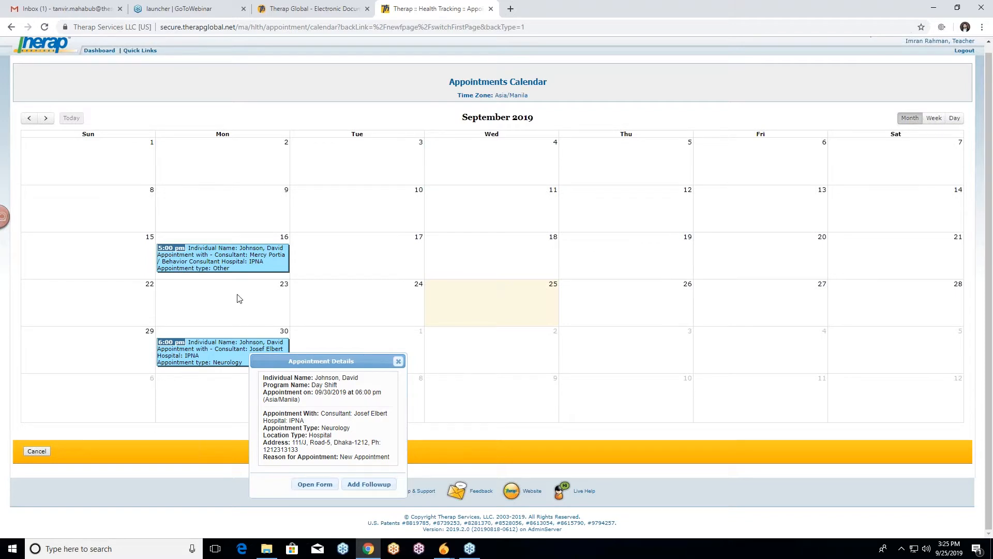
left_click(256, 255)
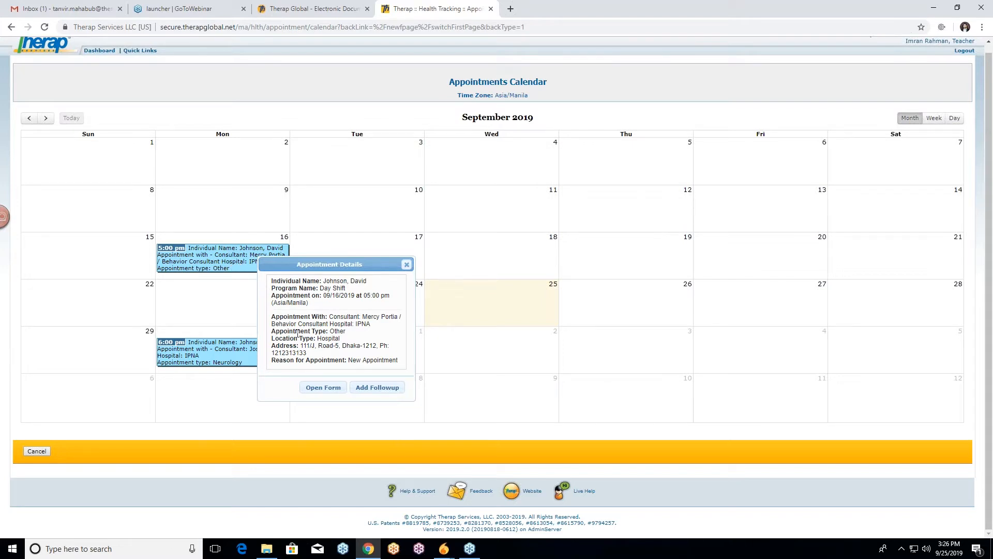
left_click(227, 256)
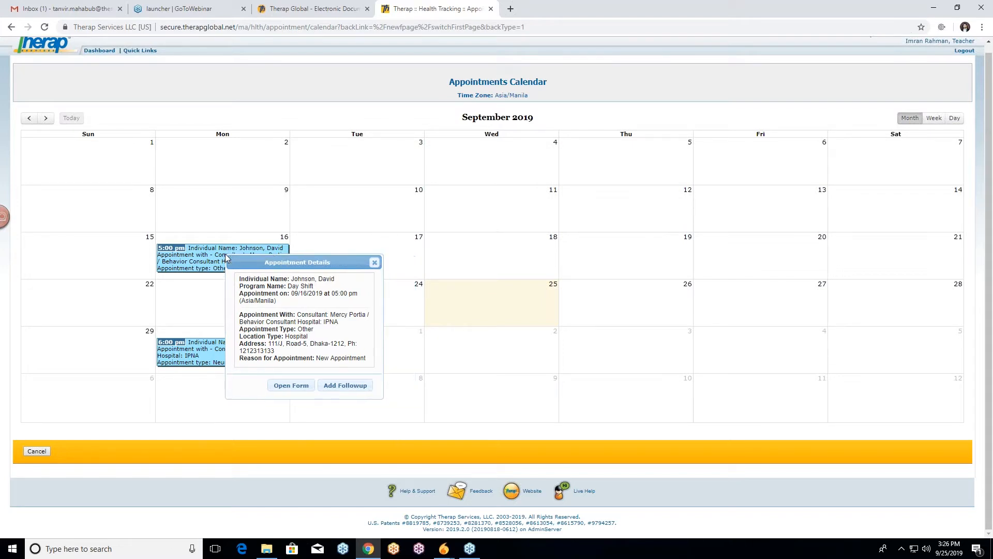
left_click(290, 386)
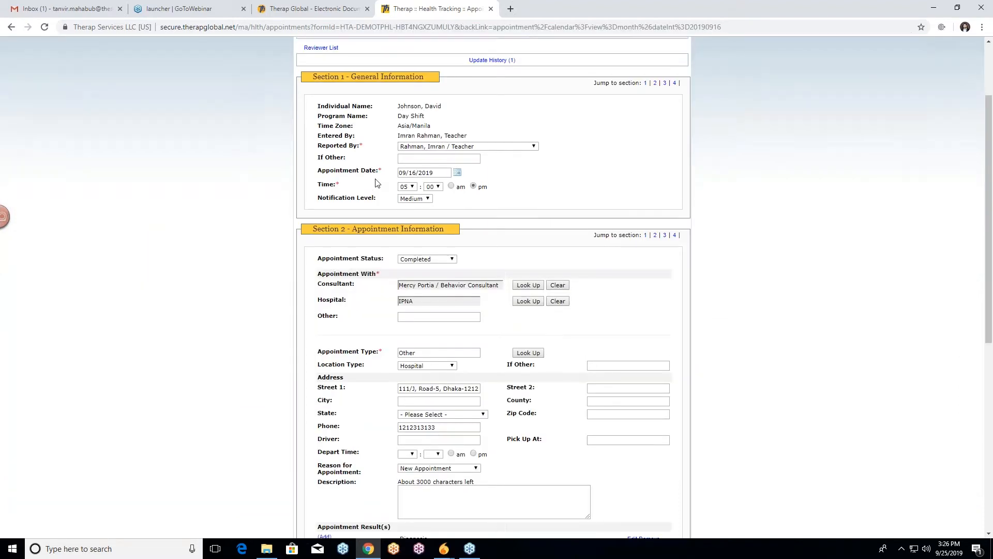
Review the general information of the September 16 appointment and examine the options available for its appointment status
scroll(579, 237, "down", 1)
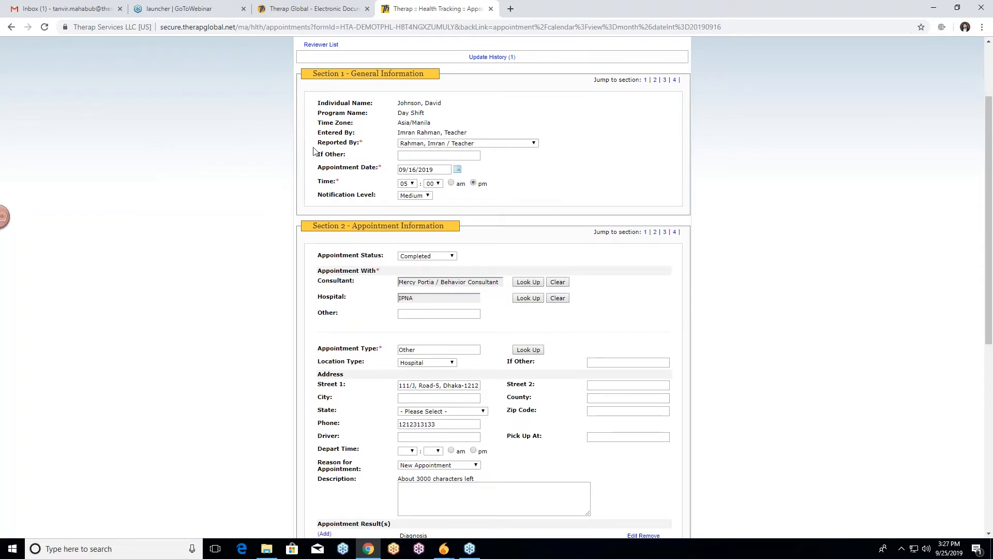
scroll(302, 187, "down", 1)
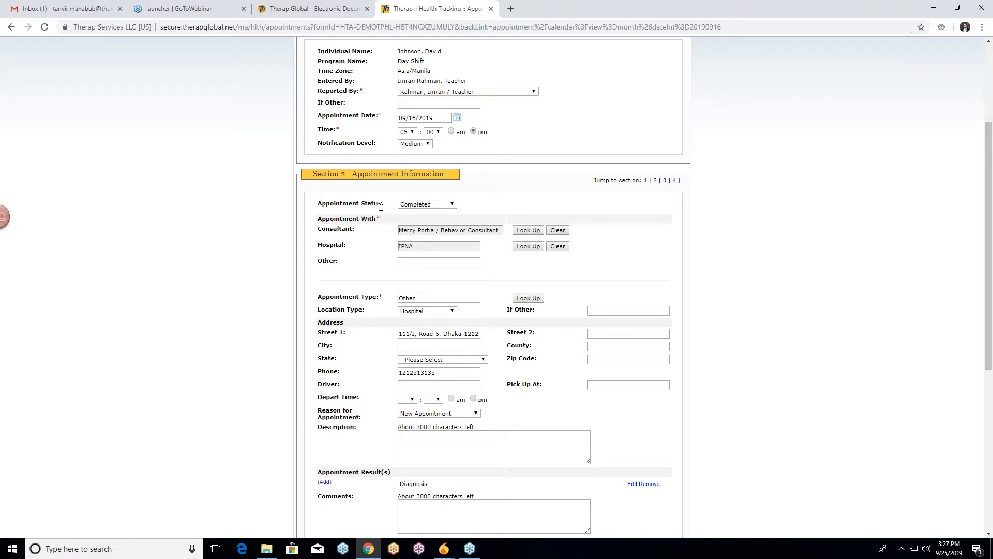
left_click(436, 206)
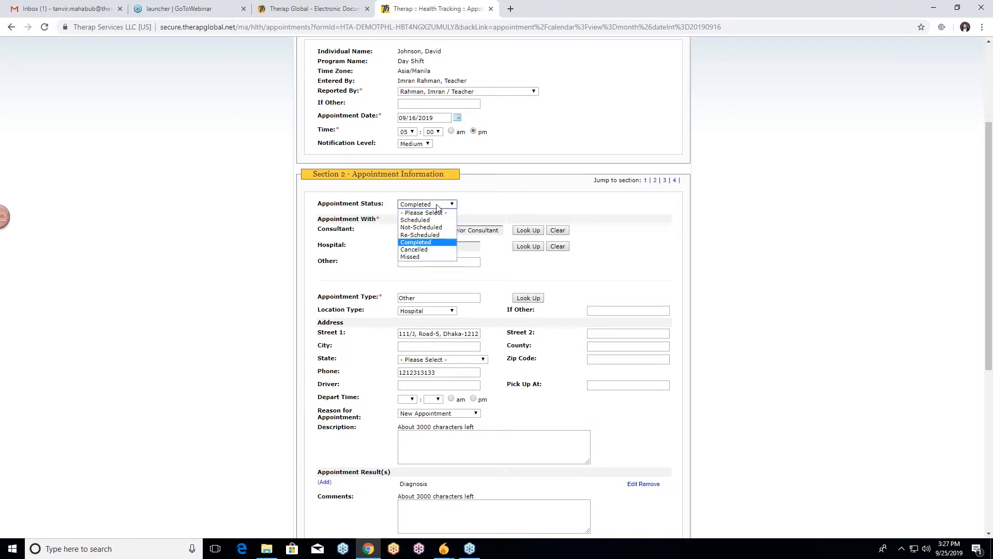
left_click(437, 205)
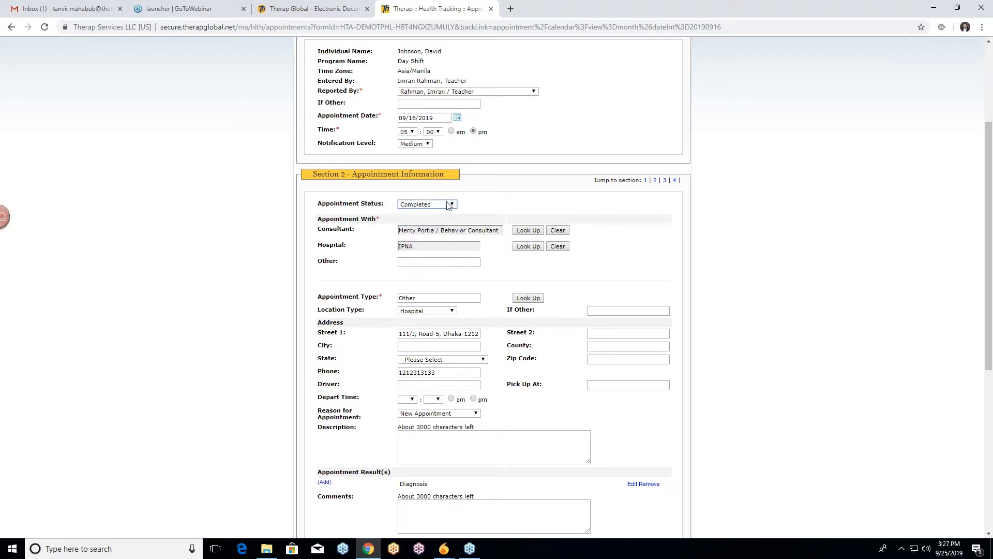
left_click(439, 206)
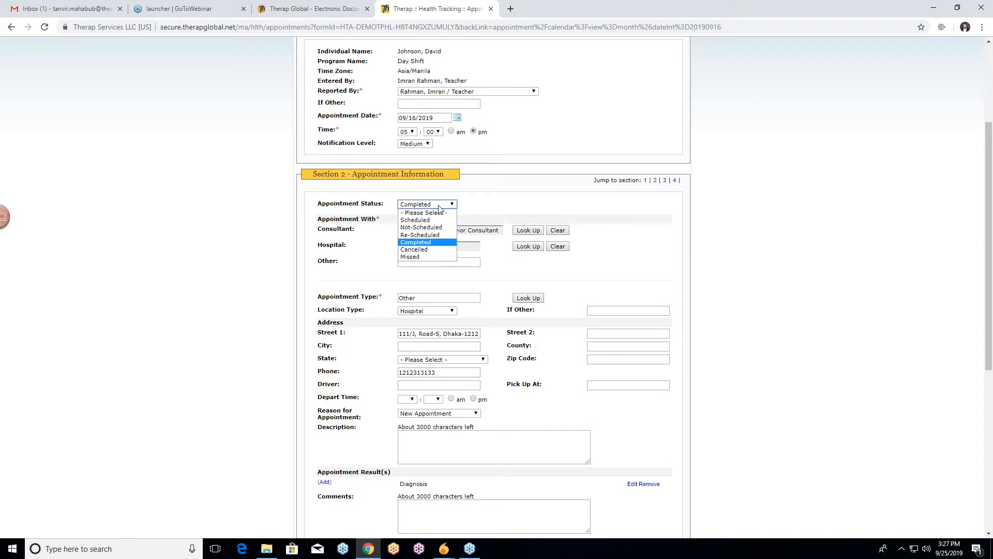
left_click(439, 206)
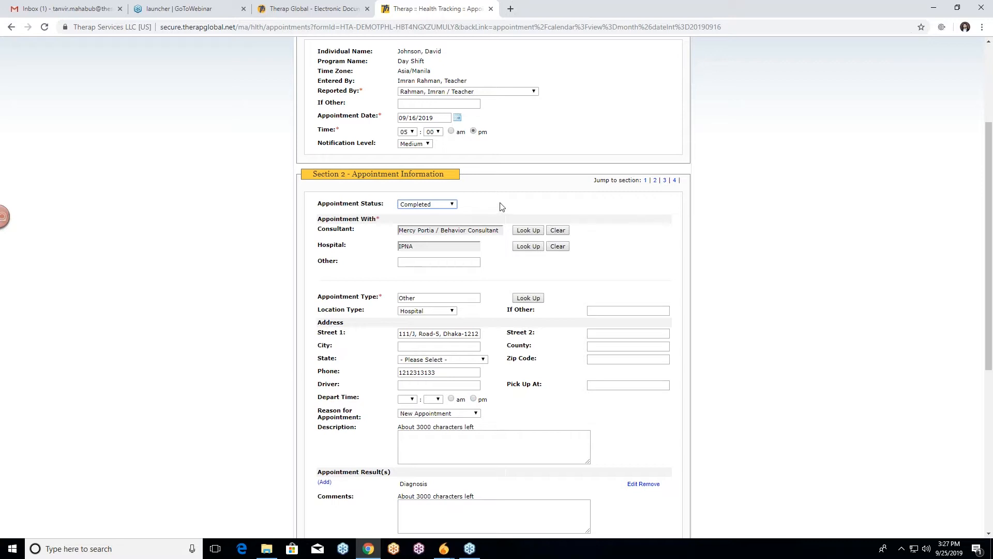
left_click(451, 205)
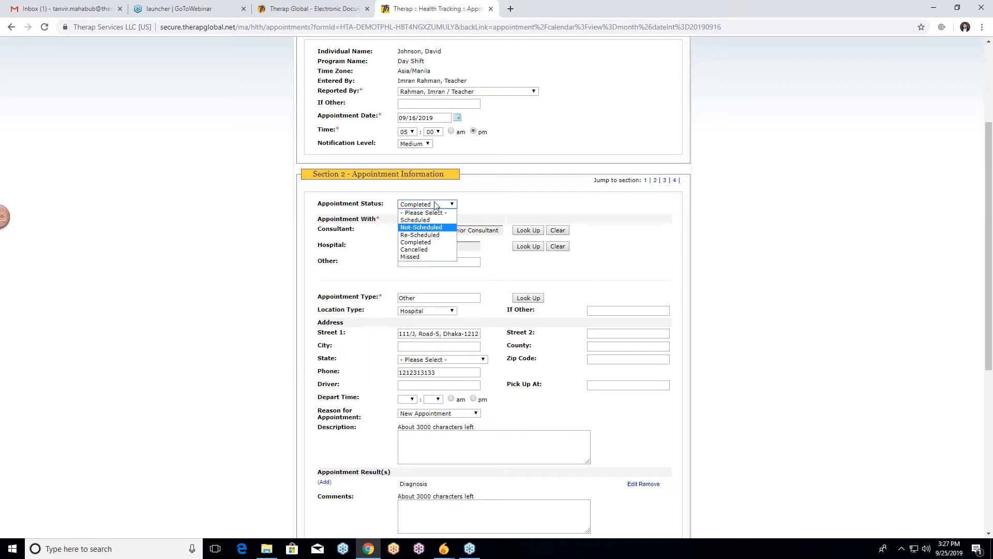
left_click(509, 207)
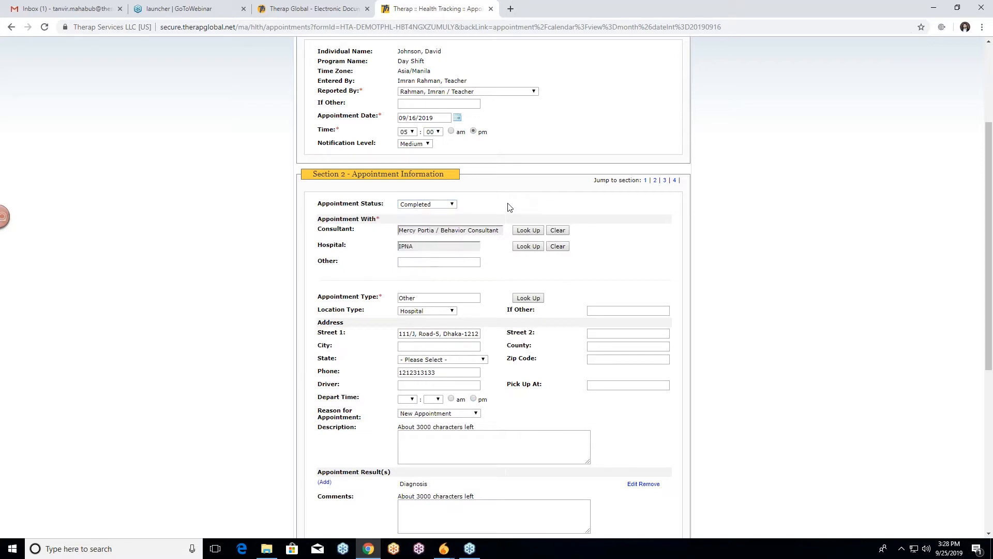
Add a Diagnosis entry with an empty description to the appointment results in the appointment information section
scroll(308, 250, "down", 1)
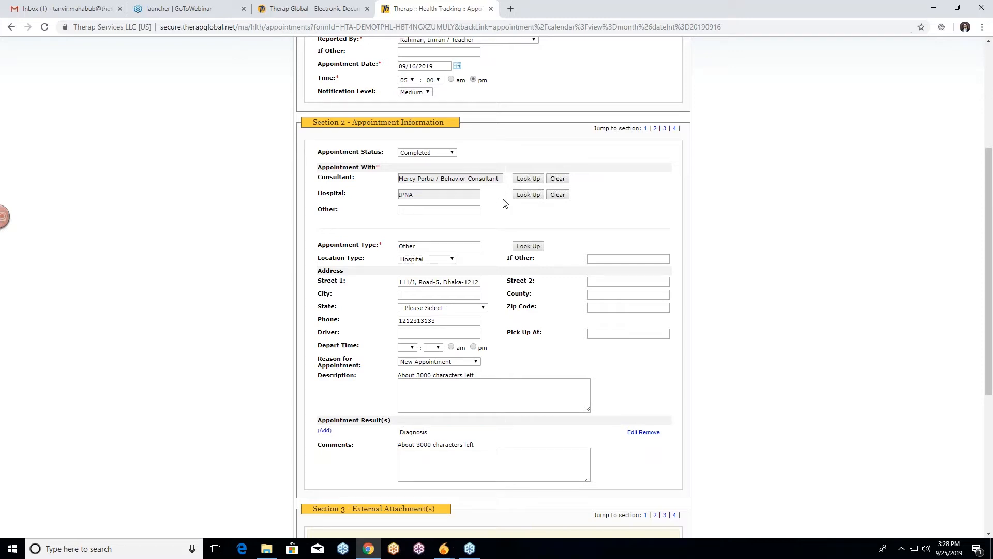
scroll(248, 202, "down", 1)
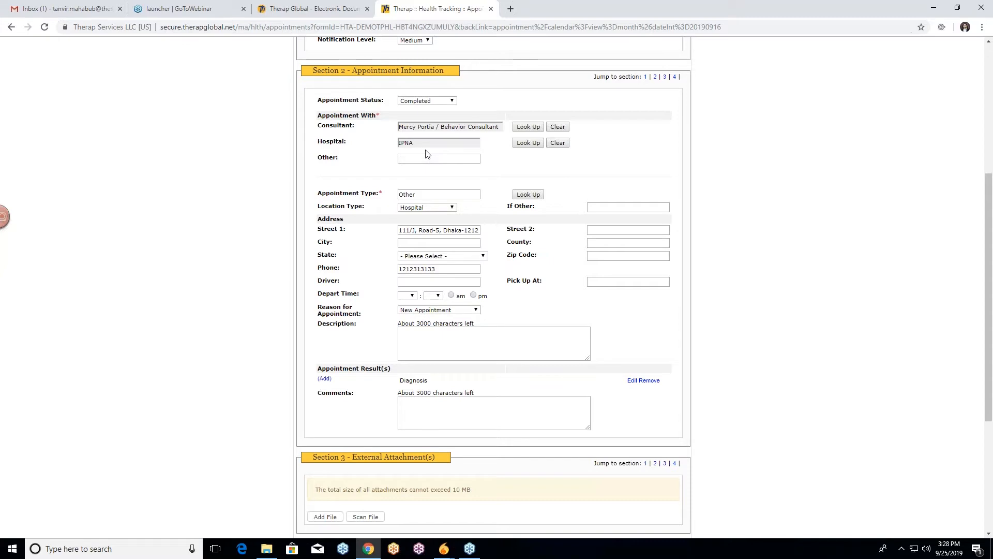
scroll(292, 172, "down", 1)
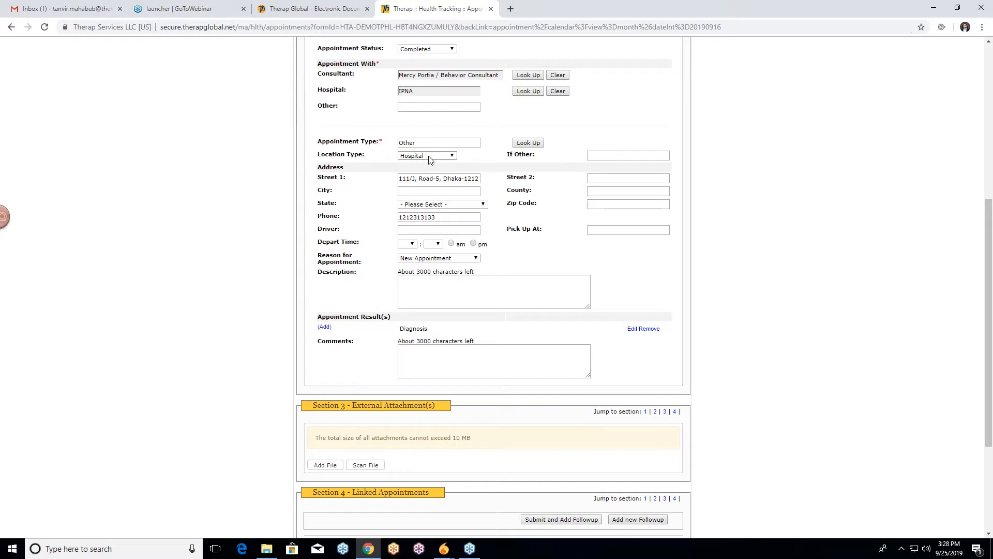
scroll(364, 189, "down", 1)
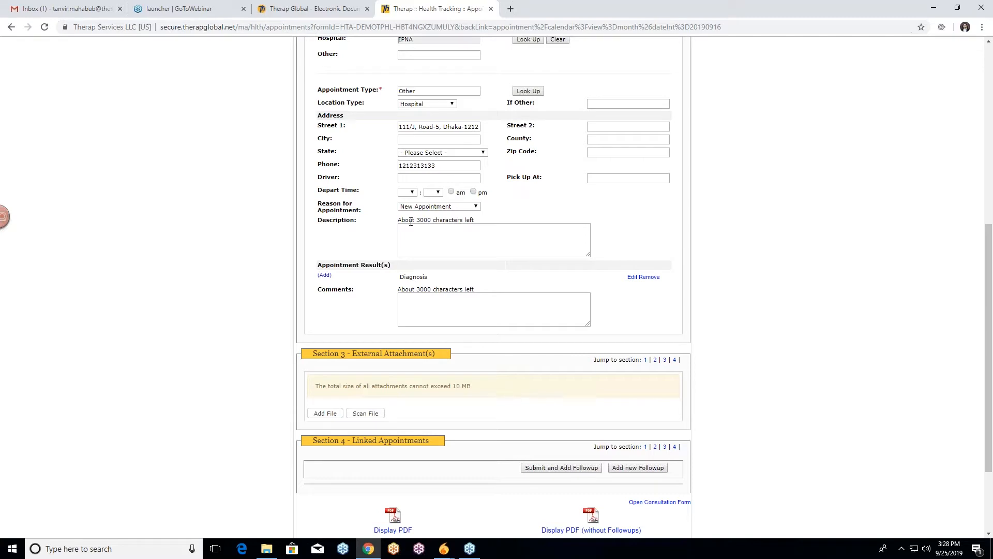
scroll(268, 232, "down", 1)
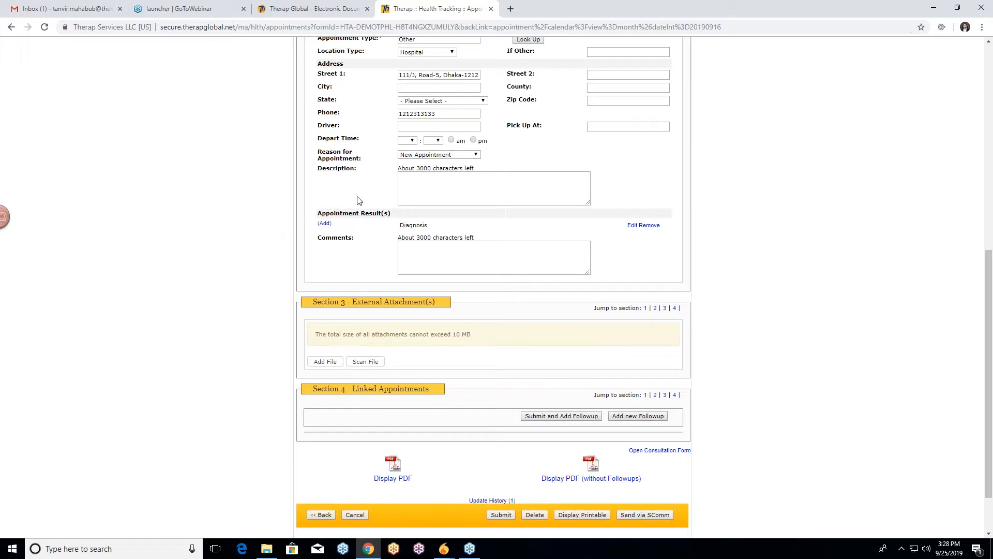
scroll(280, 204, "down", 1)
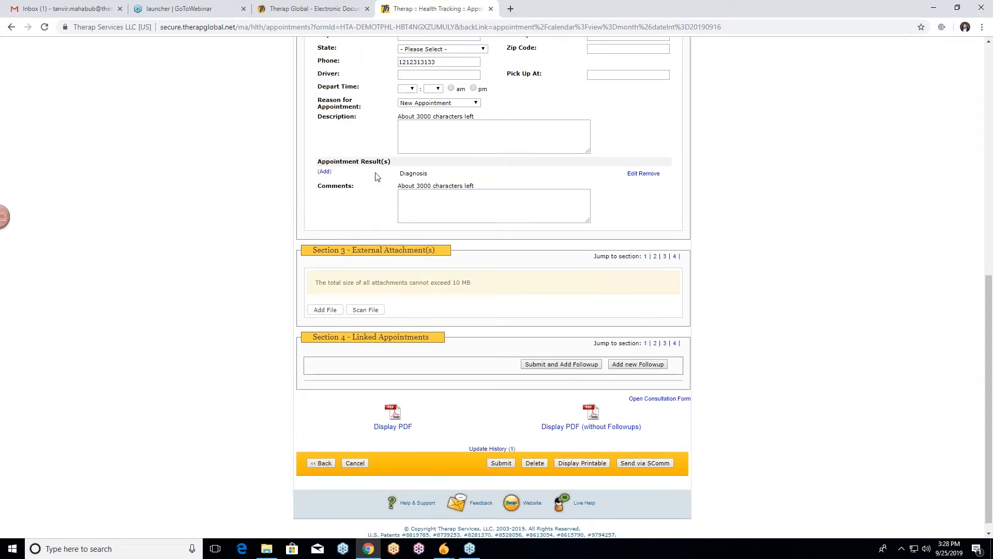
left_click(326, 172)
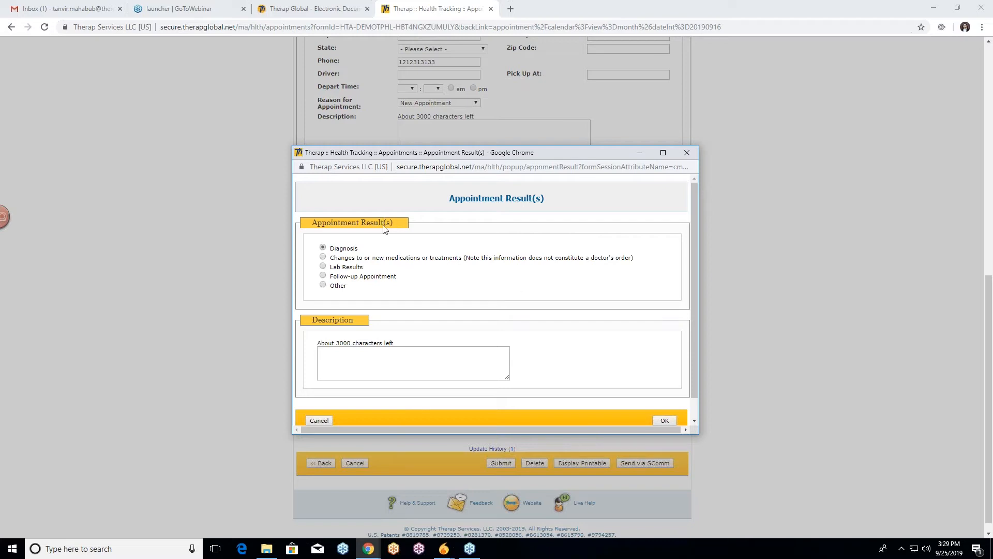
left_click(348, 357)
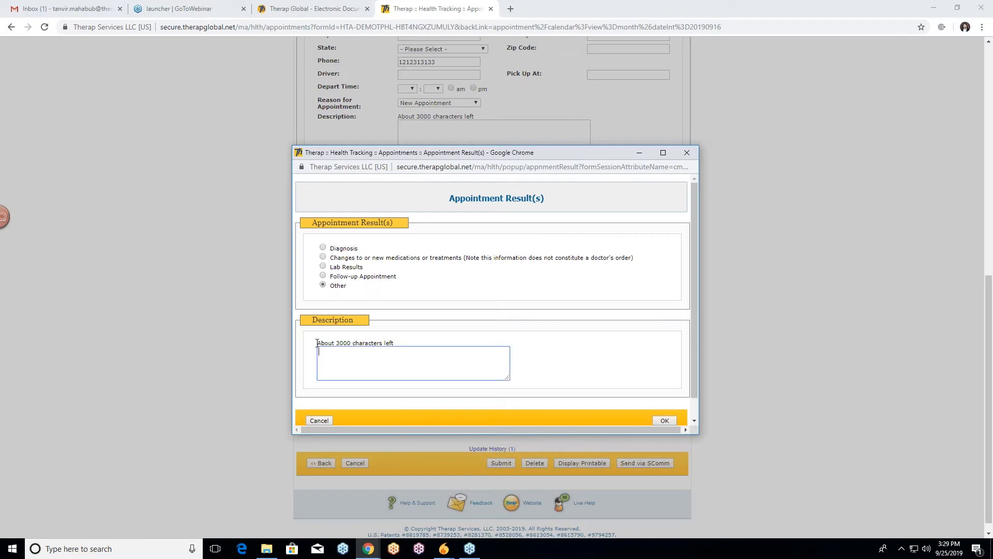
scroll(424, 291, "down", 1)
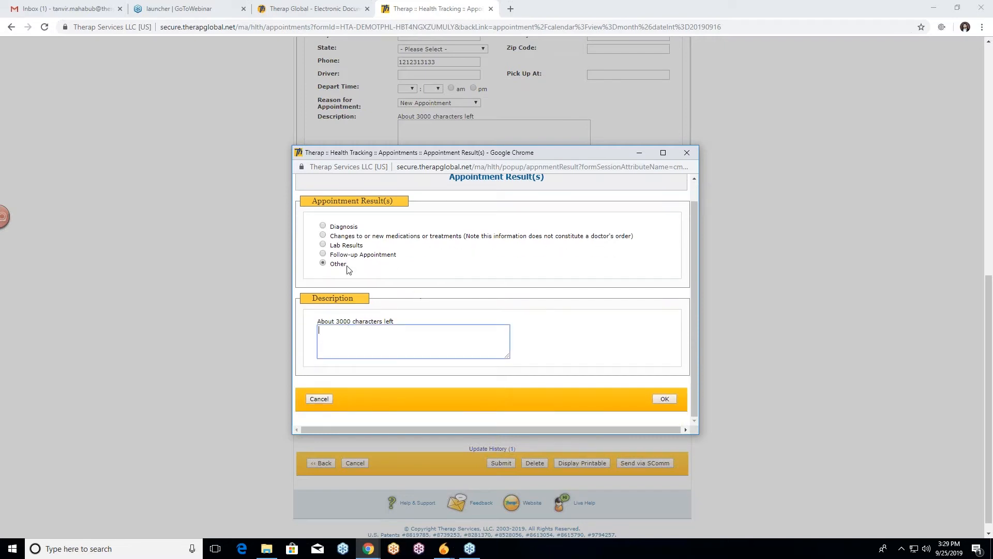
left_click(321, 227)
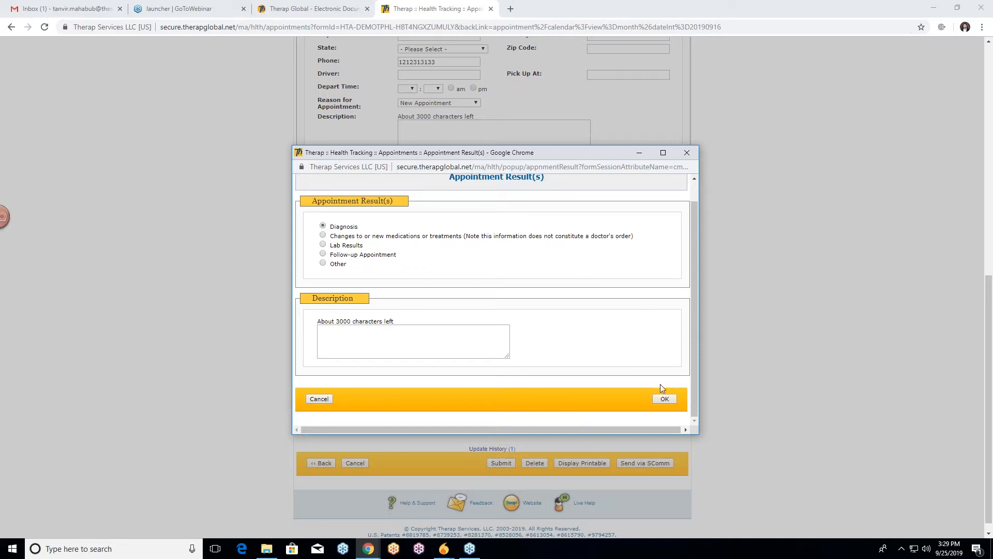
left_click(664, 399)
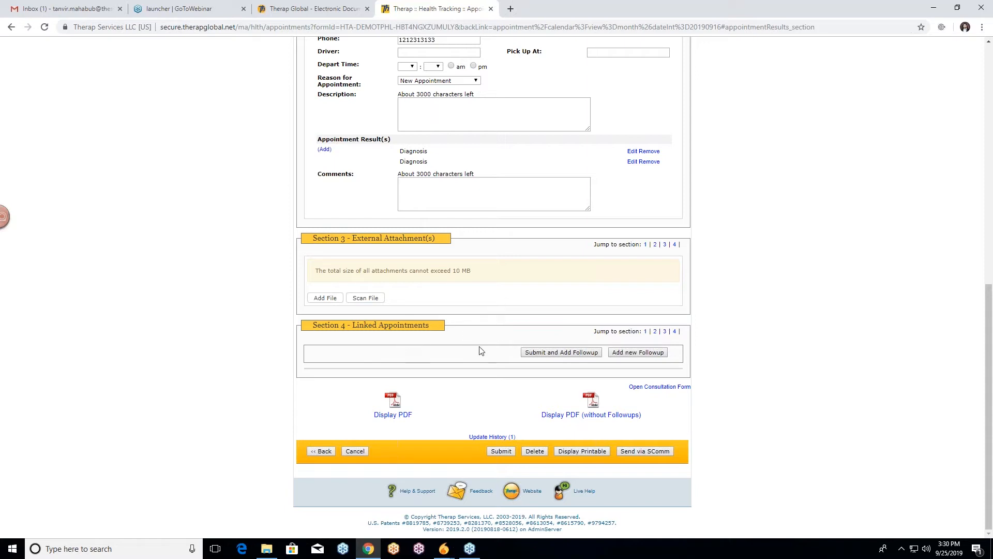
Look over the whole September 16 appointment form once more and submit it
scroll(519, 357, "up", 5)
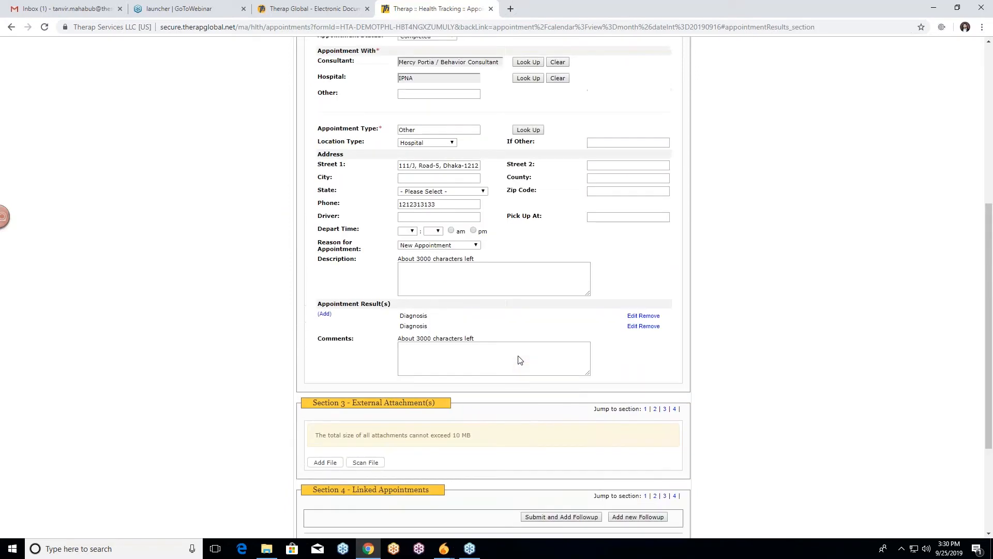
scroll(521, 359, "up", 2)
scroll(522, 360, "down", 7)
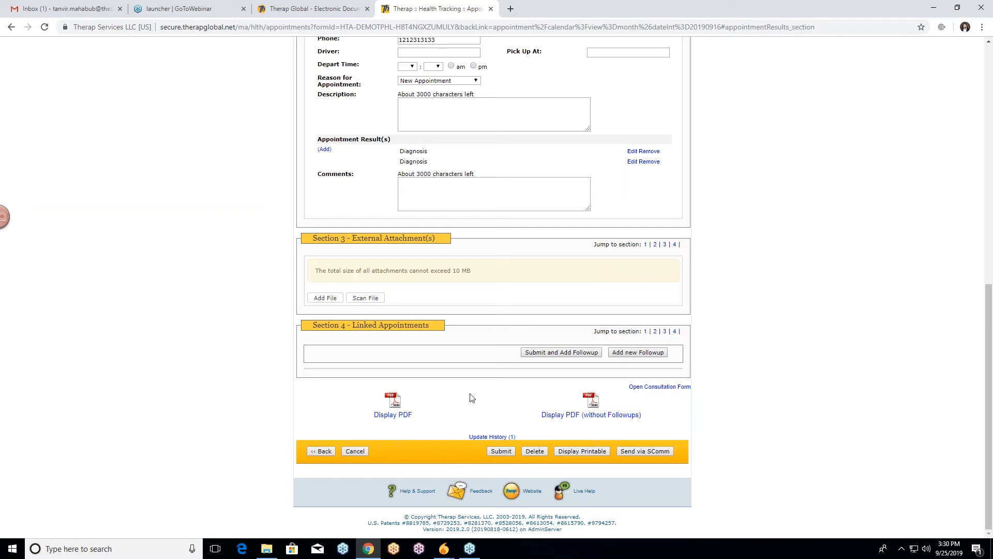
scroll(470, 397, "up", 5)
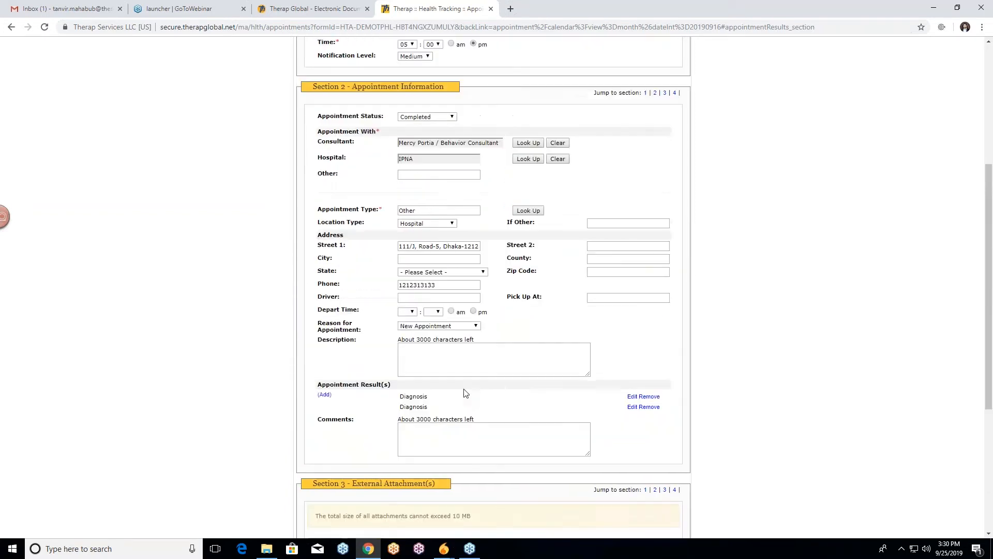
scroll(464, 393, "up", 5)
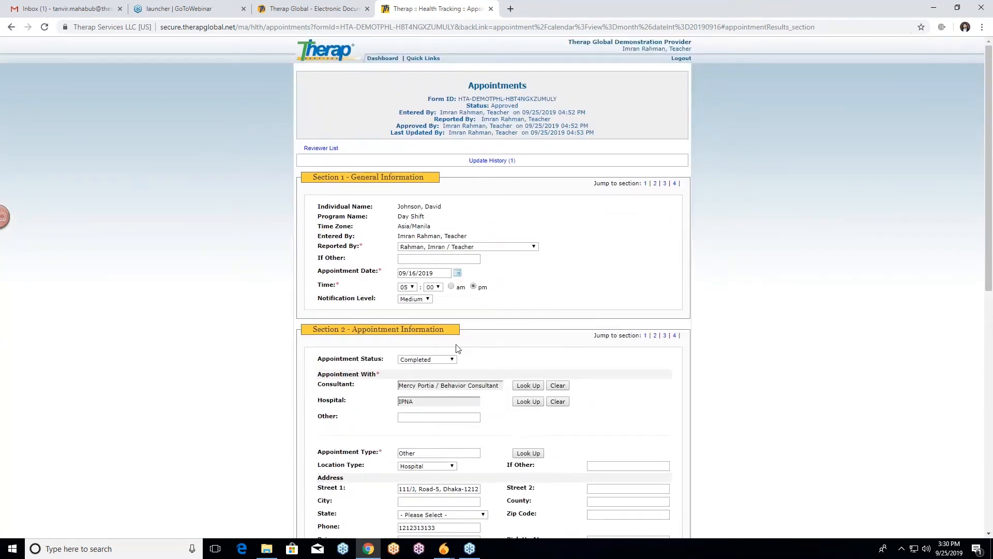
scroll(573, 294, "down", 10)
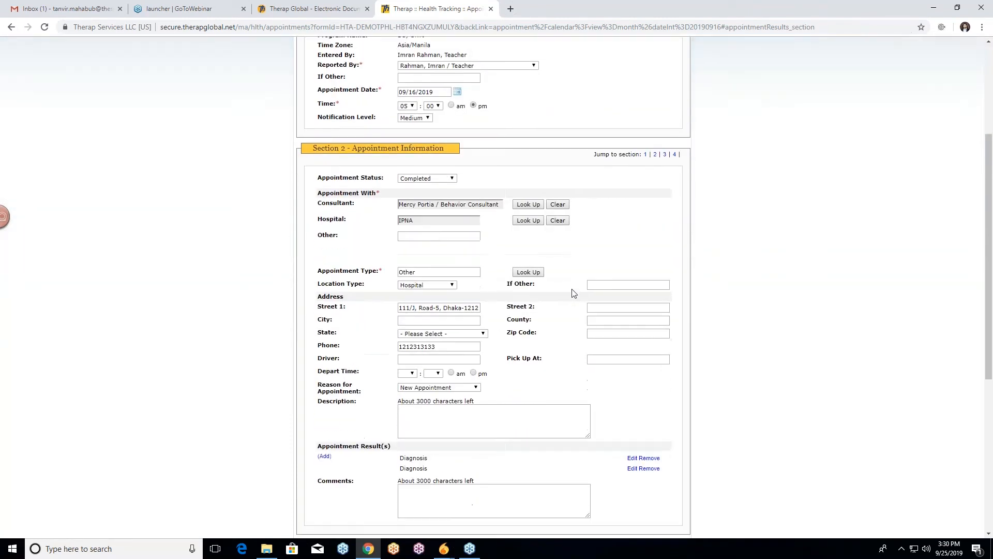
left_click(500, 452)
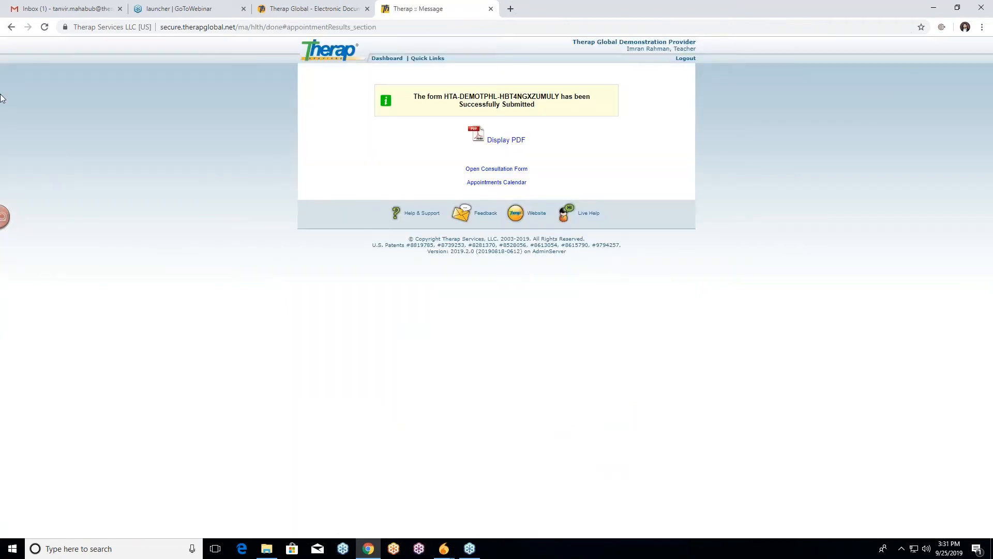
Reopen the appointments calendar from the dashboard in month view, look at August 2019 and return to September 2019
left_click(387, 58)
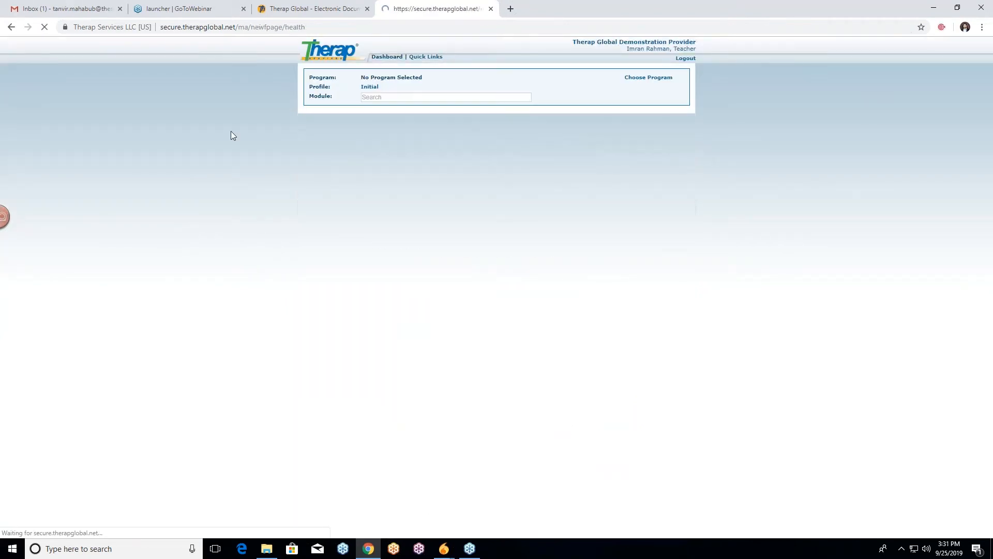
left_click(584, 142)
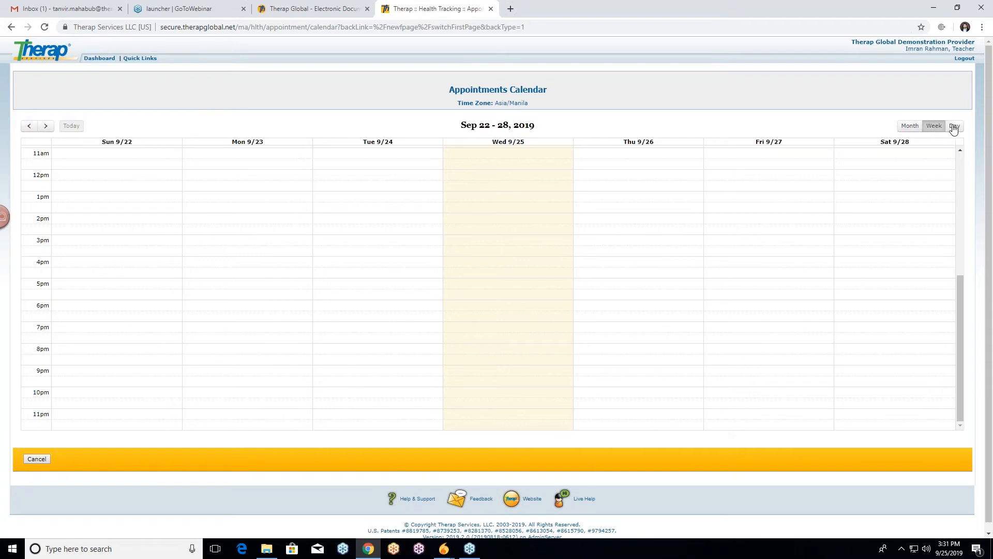
left_click(906, 128)
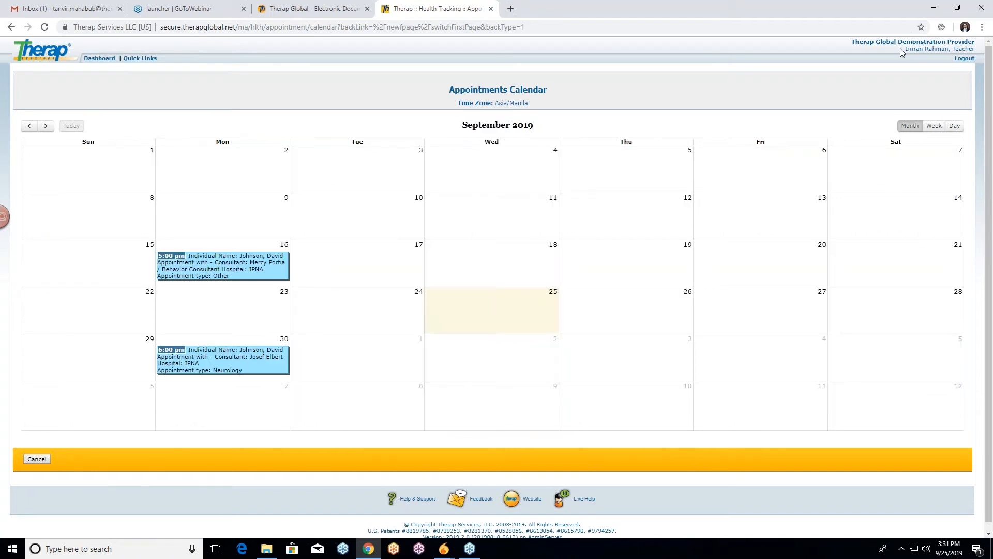
left_click(29, 128)
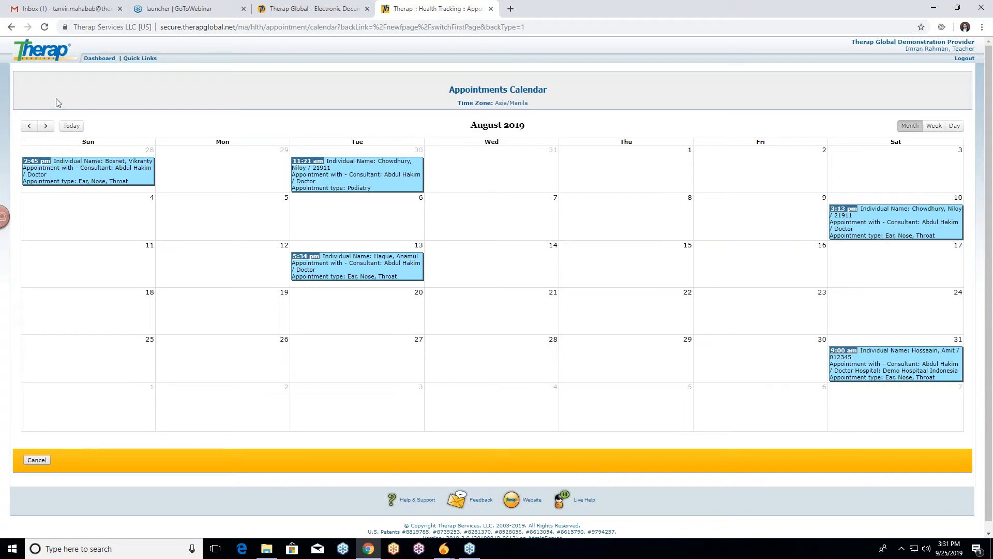
left_click(48, 126)
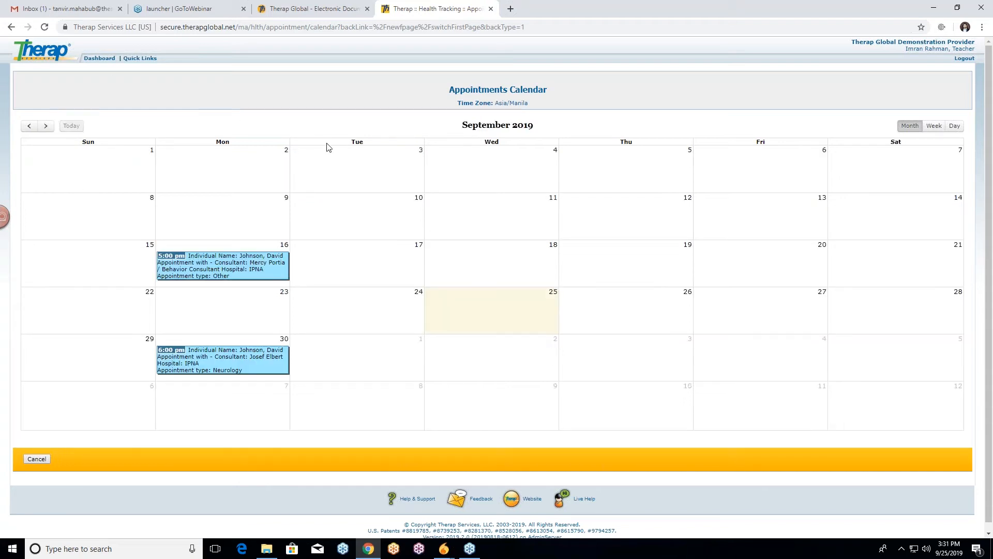
Open the form of the September 30 appointment from the calendar and examine its general information and the available appointment statuses
scroll(370, 182, "down", 1)
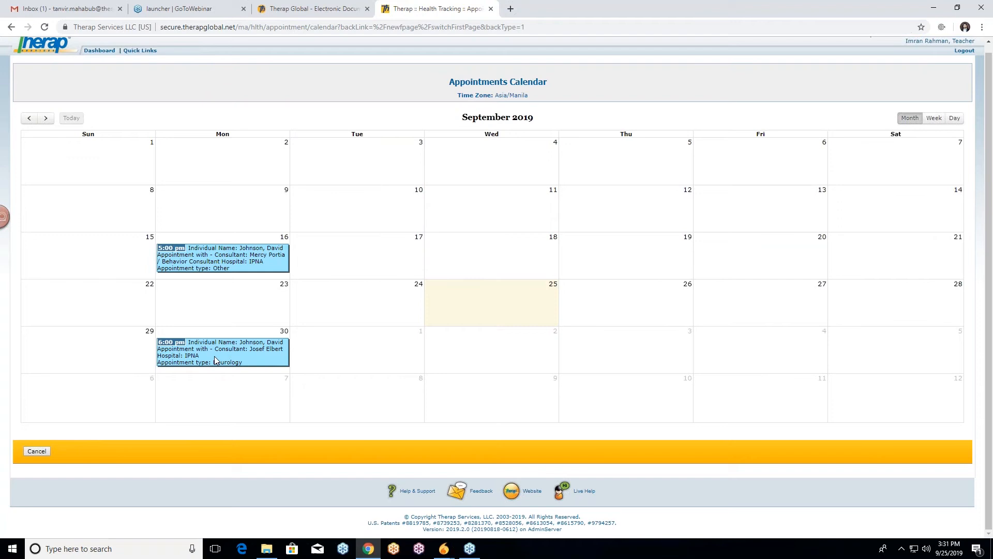
left_click(213, 355)
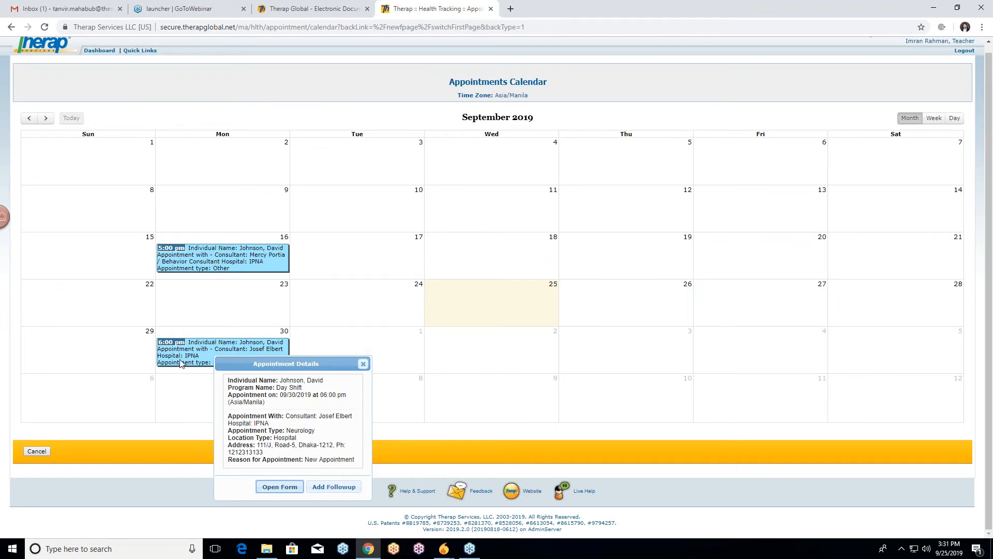
left_click(279, 487)
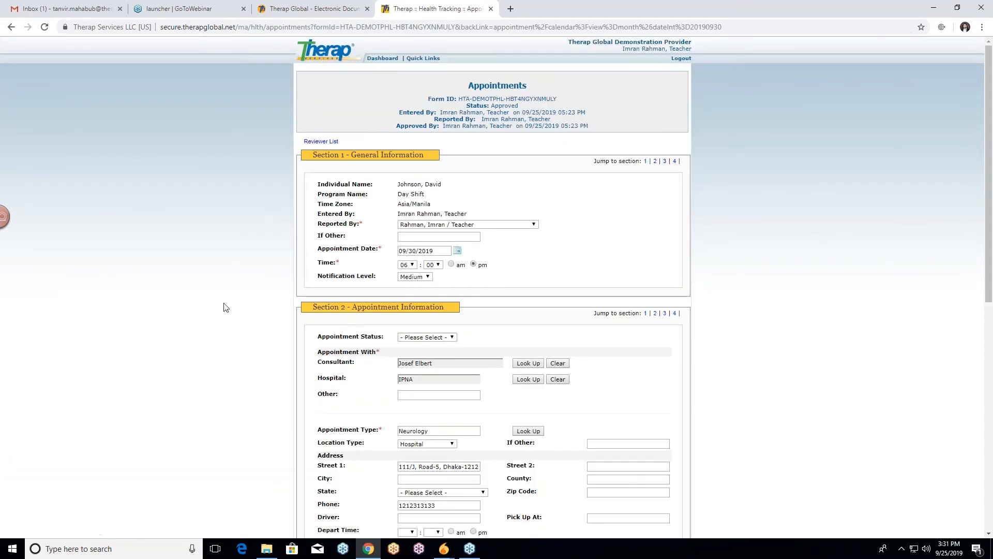
scroll(248, 243, "down", 2)
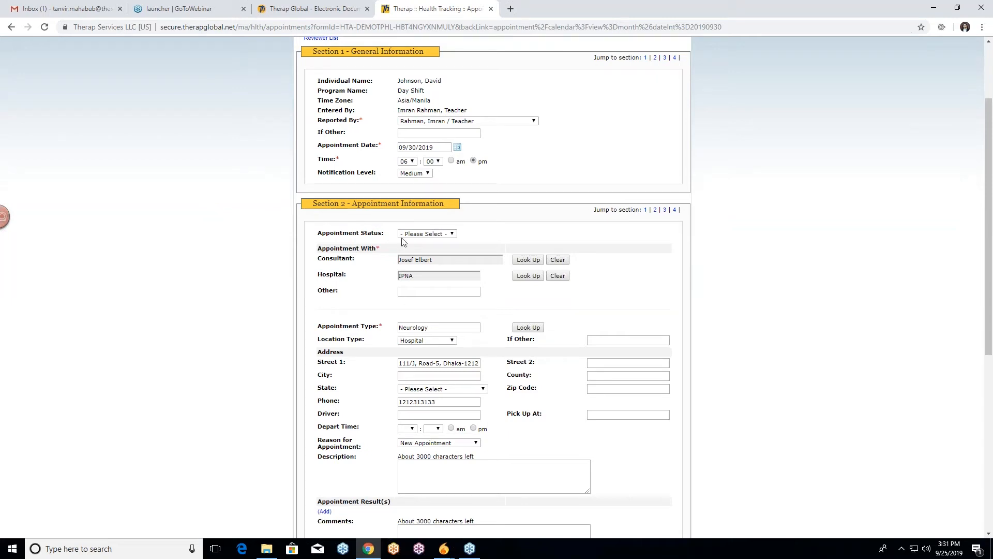
left_click(451, 236)
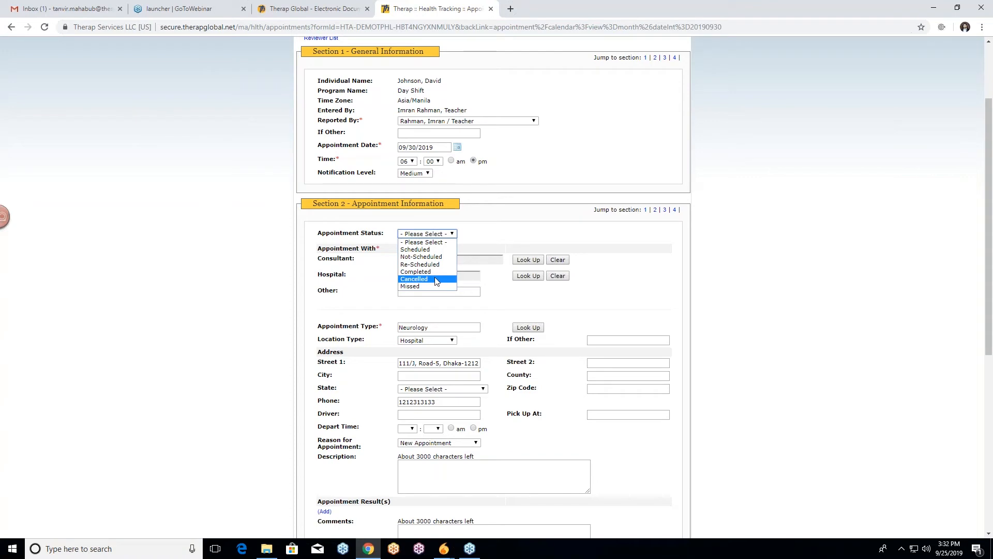
left_click(499, 222)
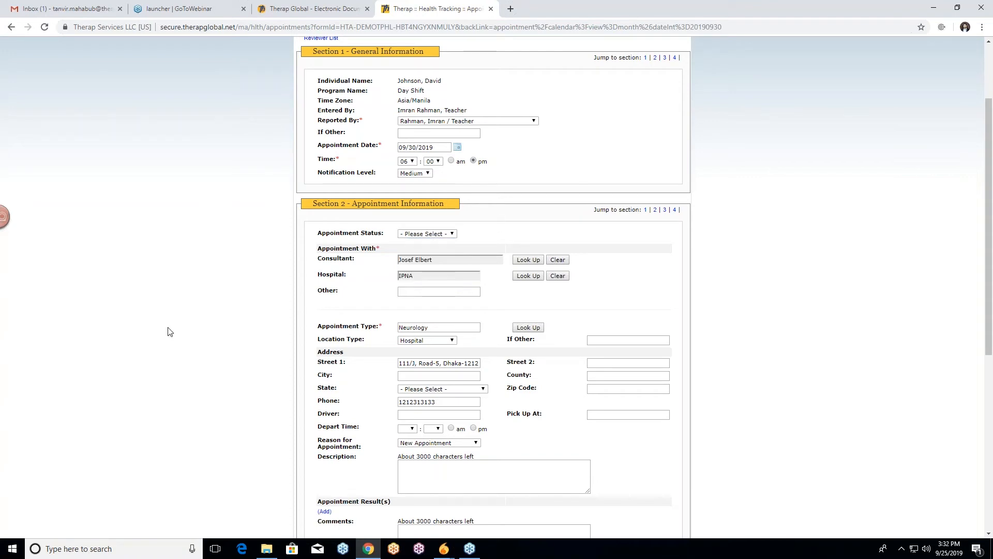
scroll(569, 206, "up", 2)
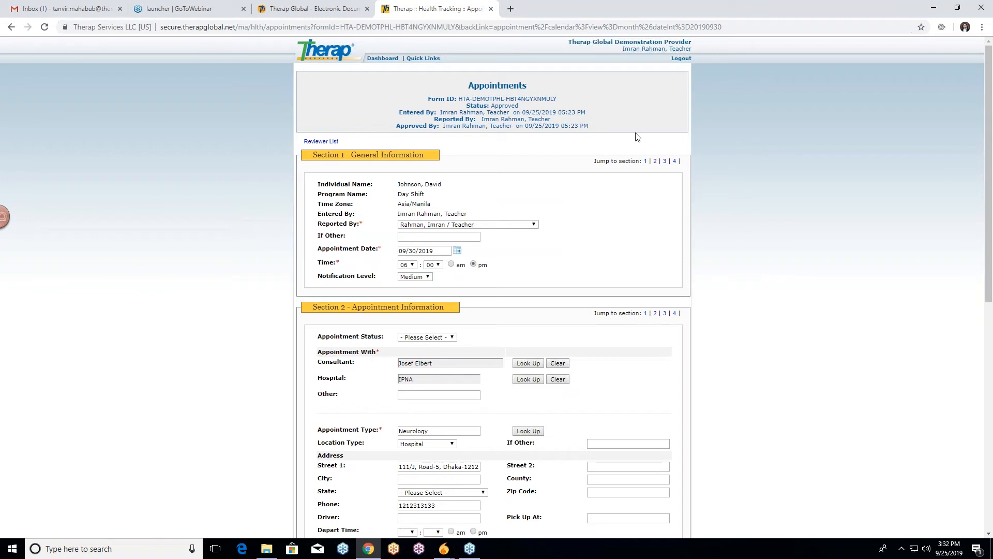
Open the Health Tracking appointment search from the dashboard and set the appointment date range from 08/01/2019 to 09/20/2019
left_click(388, 60)
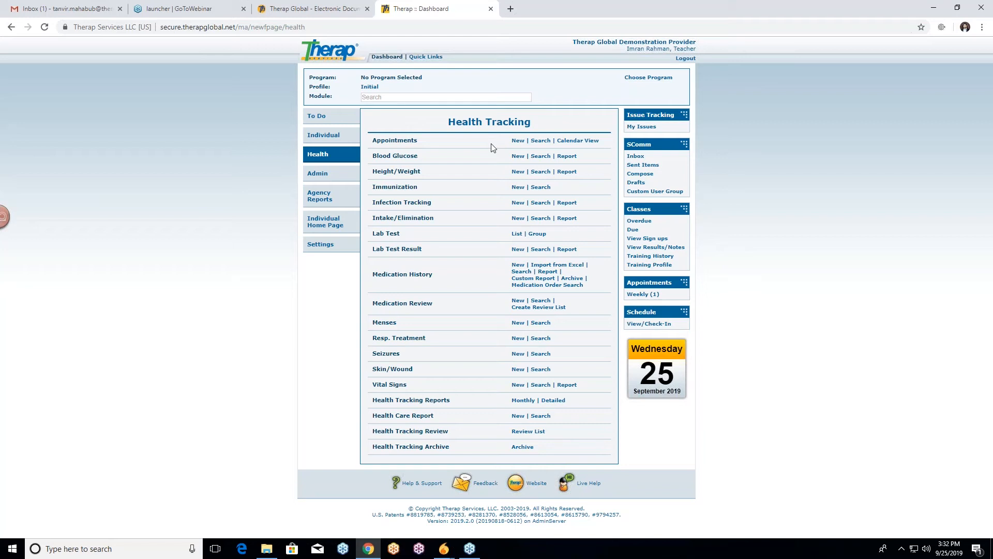
left_click(538, 141)
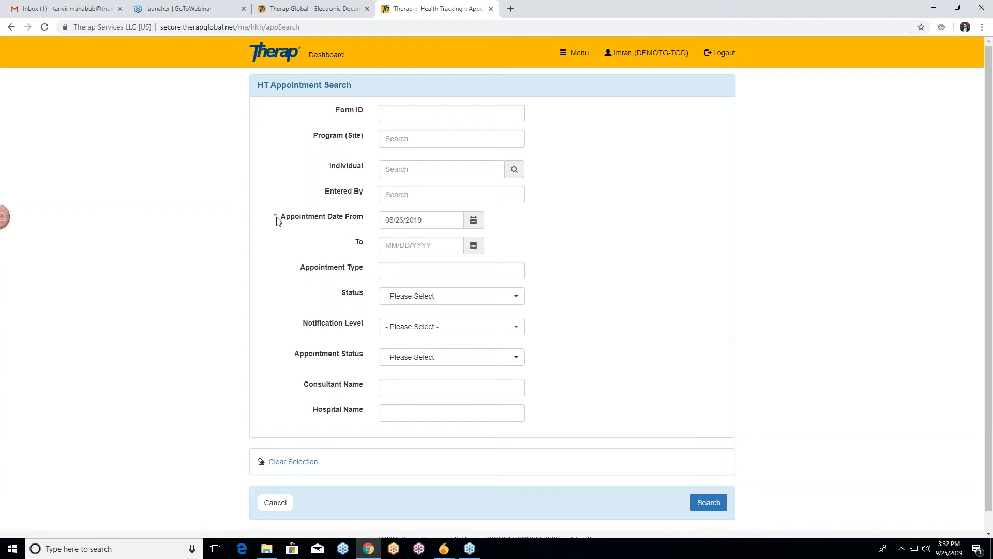
left_click(474, 221)
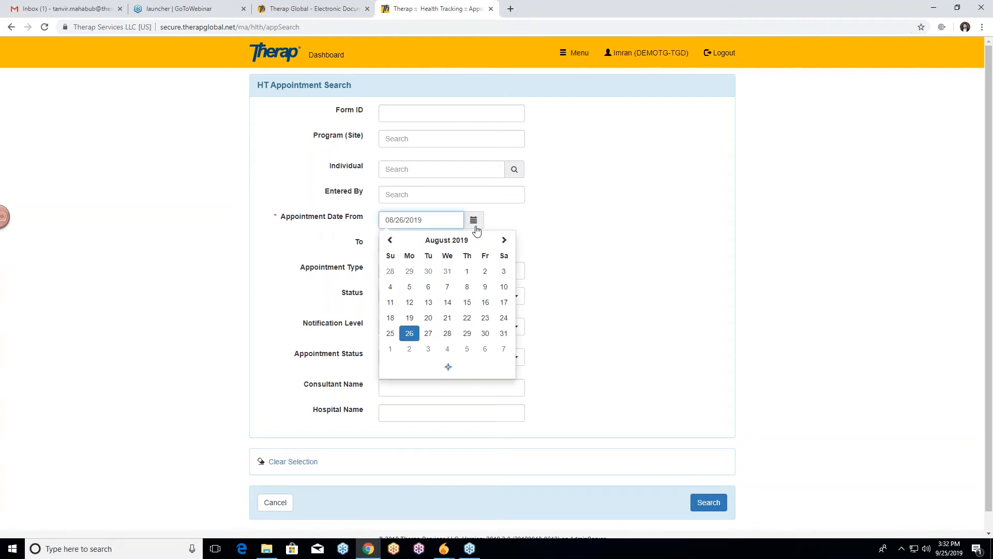
left_click(466, 271)
left_click(474, 246)
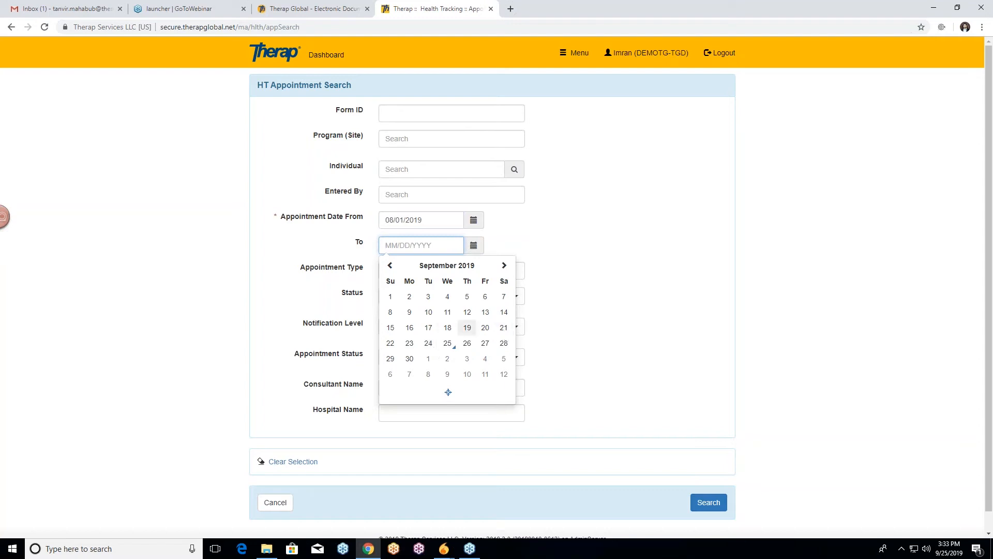
left_click(485, 329)
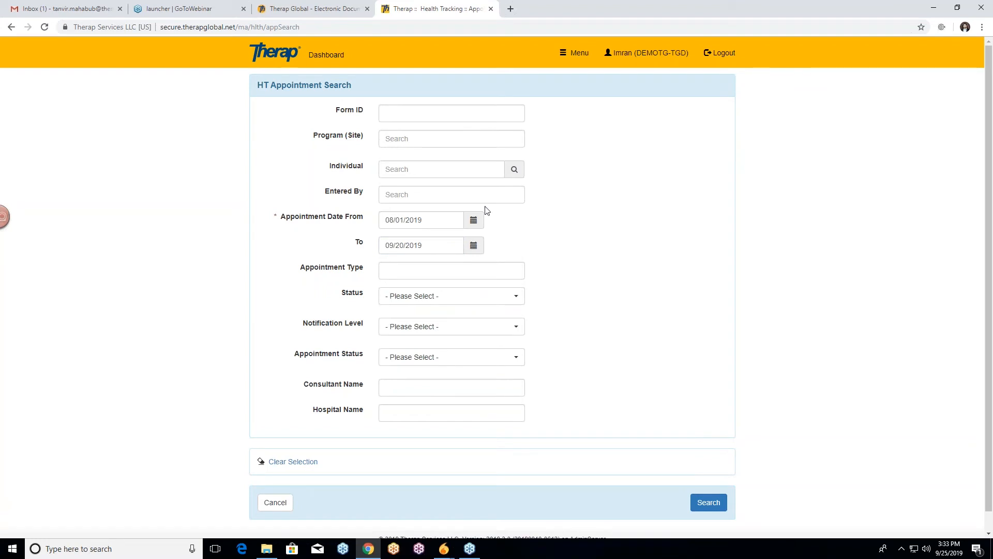
Choose the individual by name as a search criterion and run the appointment search
left_click(433, 169)
type("jaco")
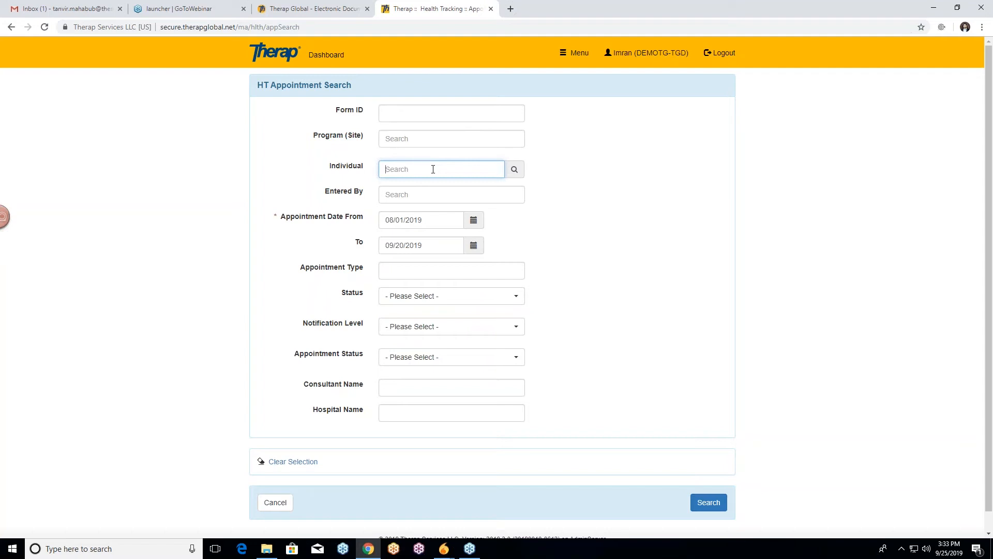
type("joh")
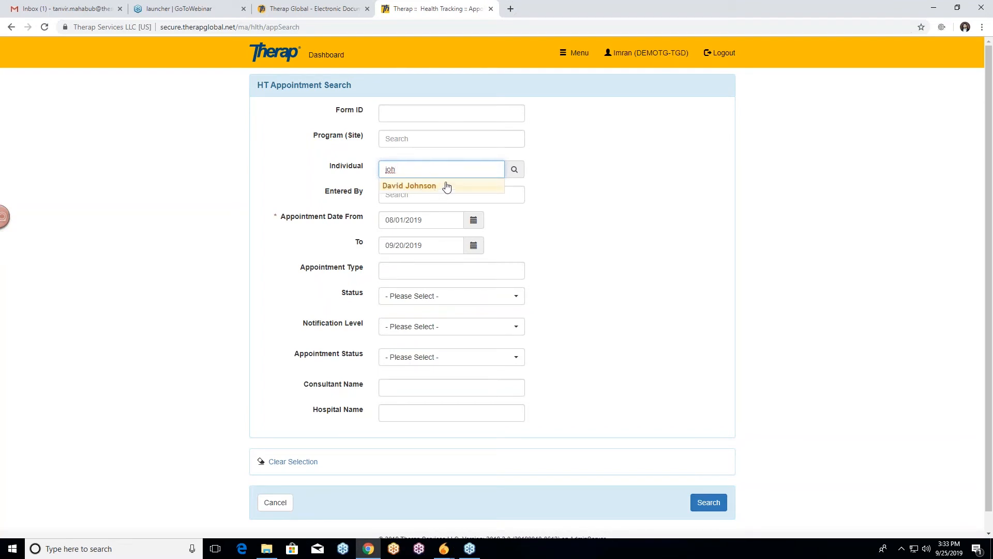
left_click(451, 188)
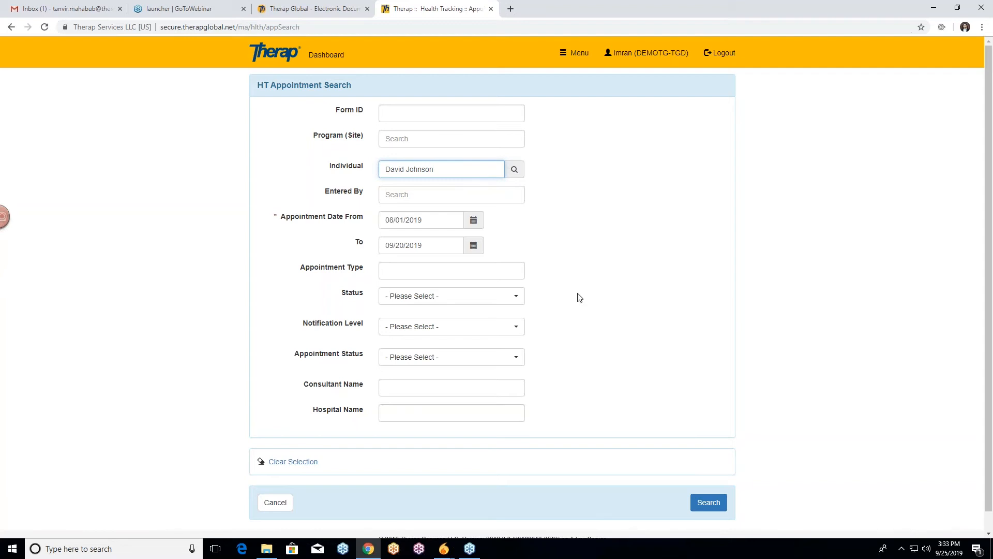
left_click(368, 201)
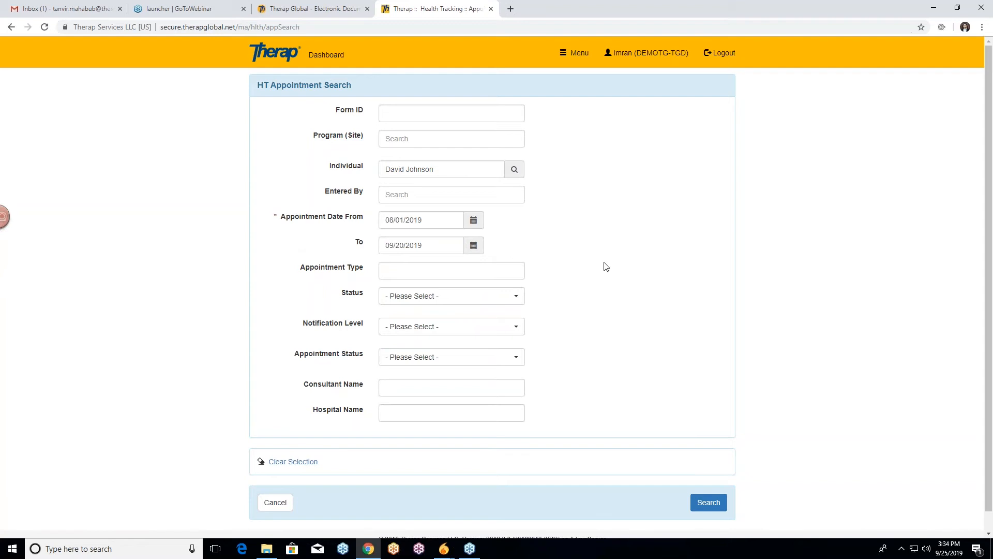
scroll(608, 248, "down", 1)
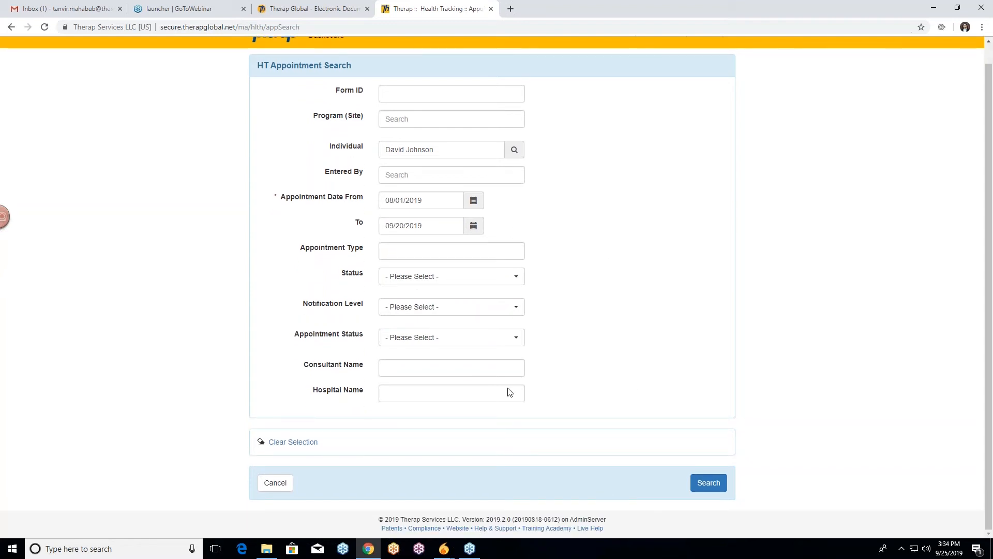
left_click(707, 489)
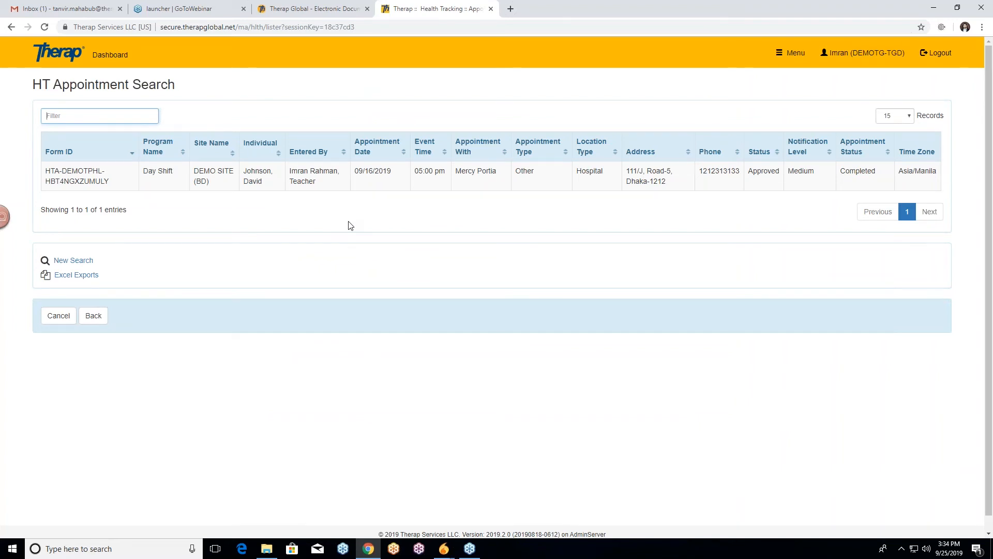
Open the 09/16/2019 appointment from the search results, look through its form including the appointment results, and return to the dashboard
left_click(376, 175)
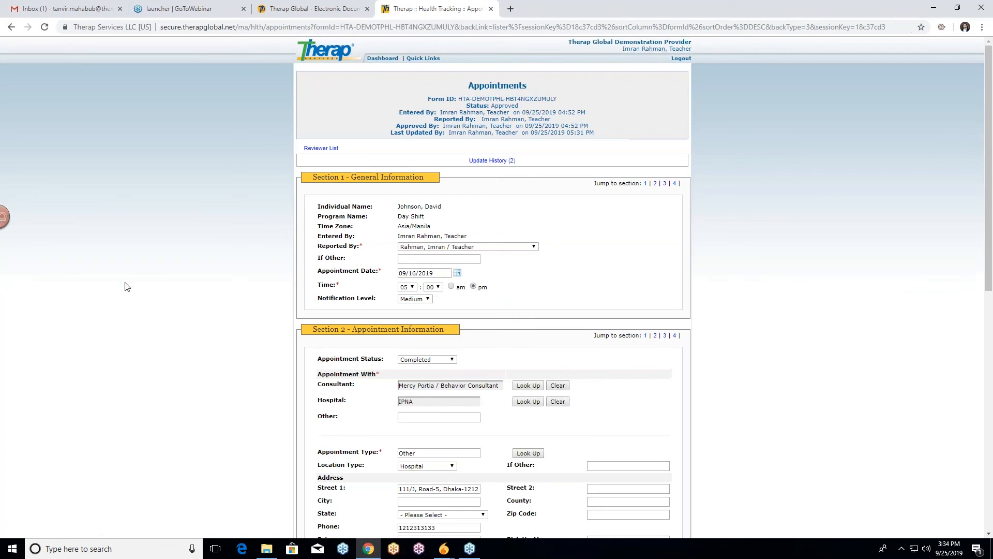
scroll(155, 282, "down", 2)
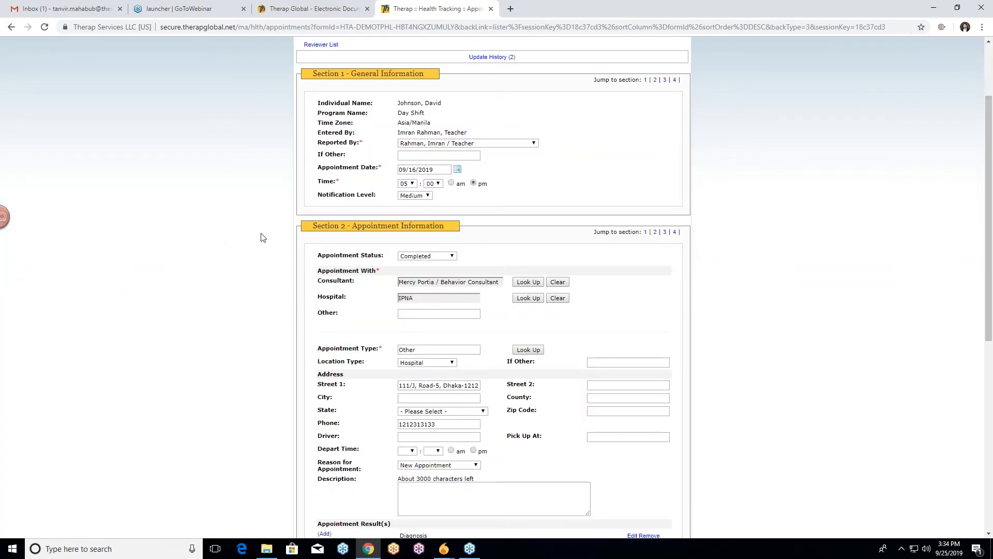
scroll(316, 188, "down", 8)
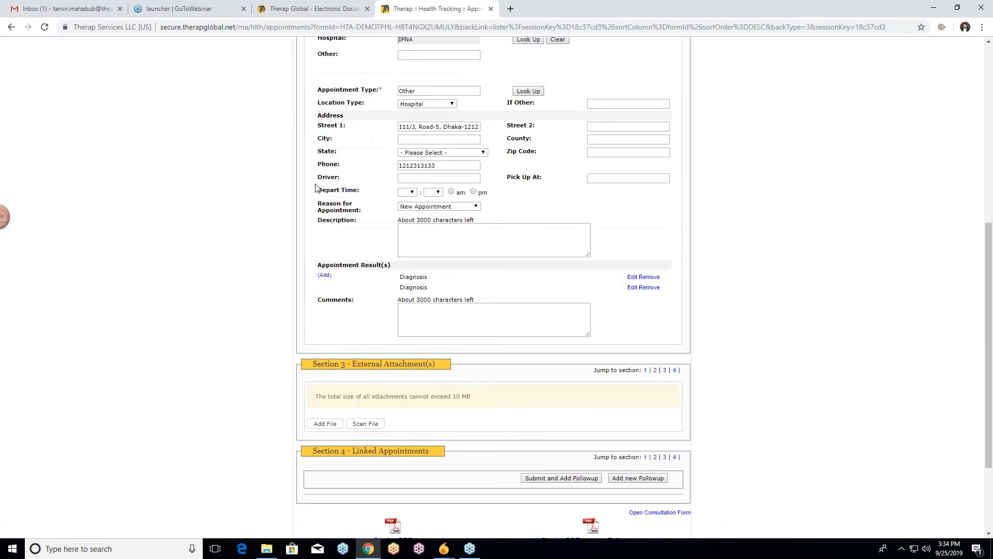
scroll(305, 300, "up", 10)
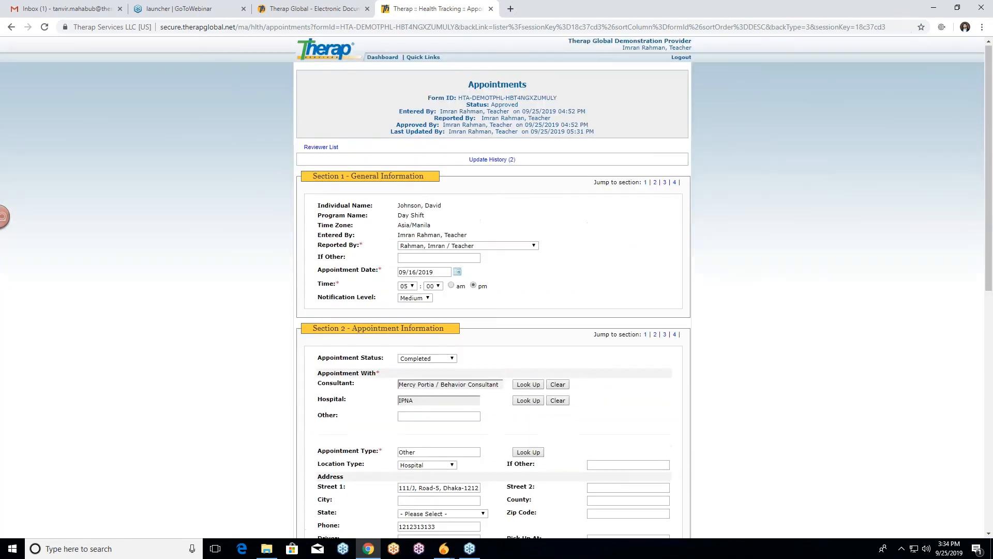
left_click(385, 58)
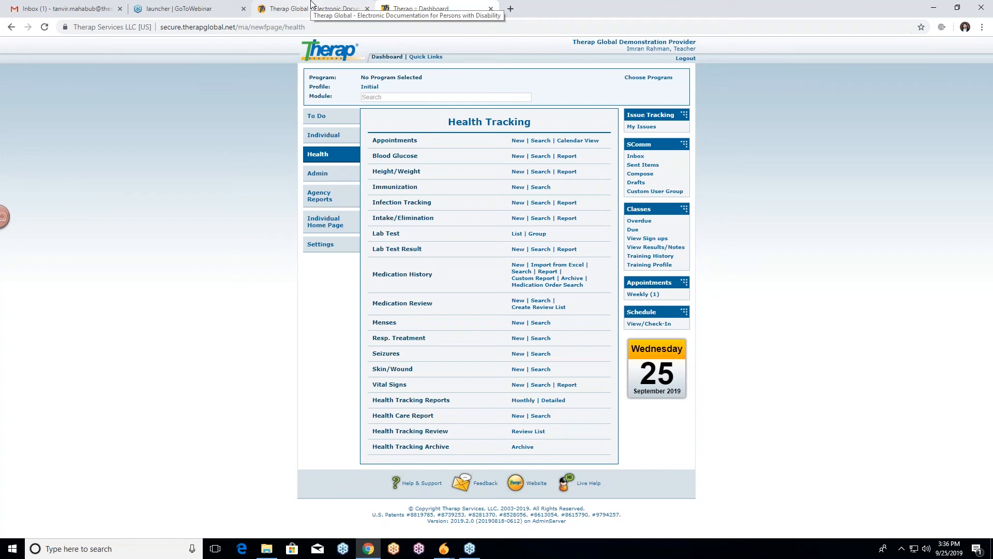
Switch to the Therap Global website and look over the training and support materials on its home page
left_click(313, 9)
scroll(107, 168, "down", 2)
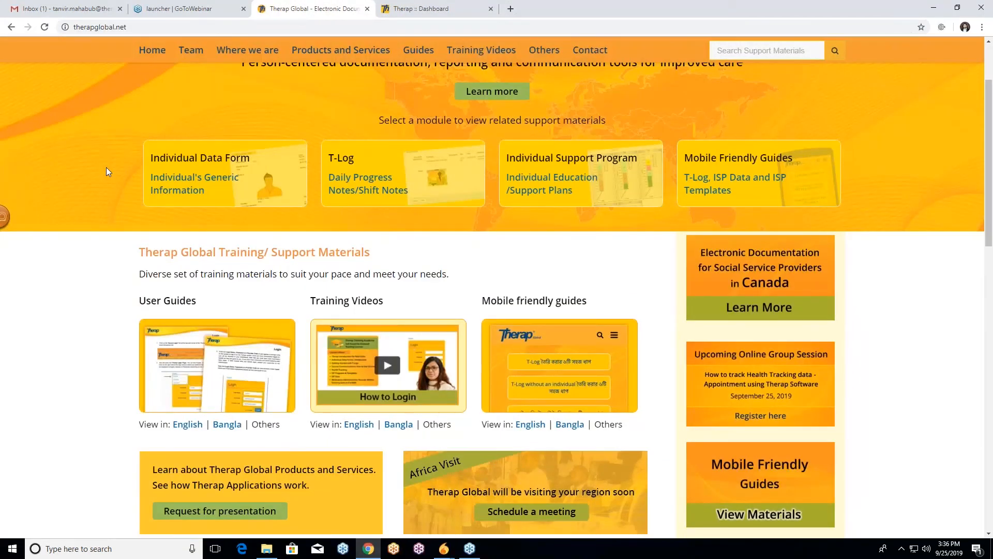
scroll(107, 168, "up", 1)
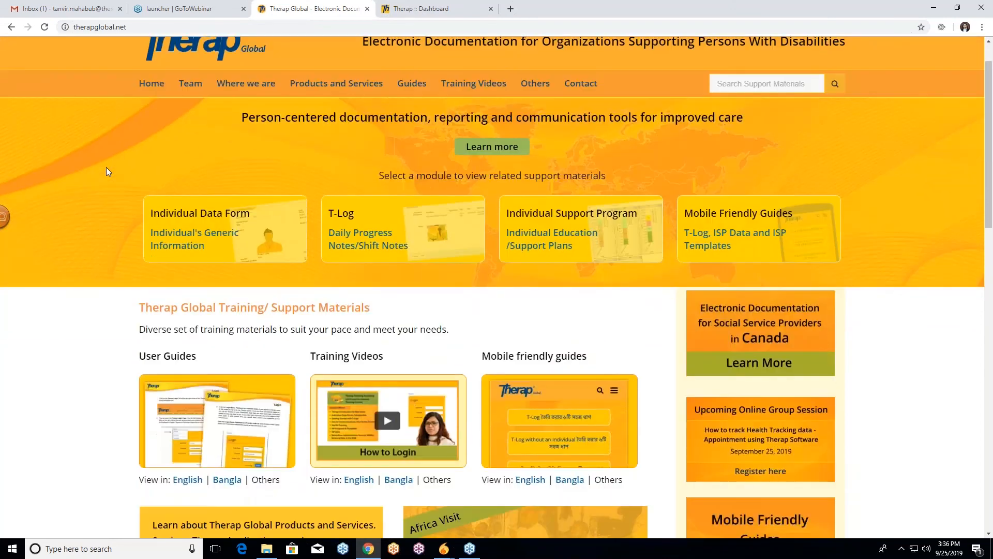
scroll(106, 171, "down", 2)
scroll(93, 250, "down", 2)
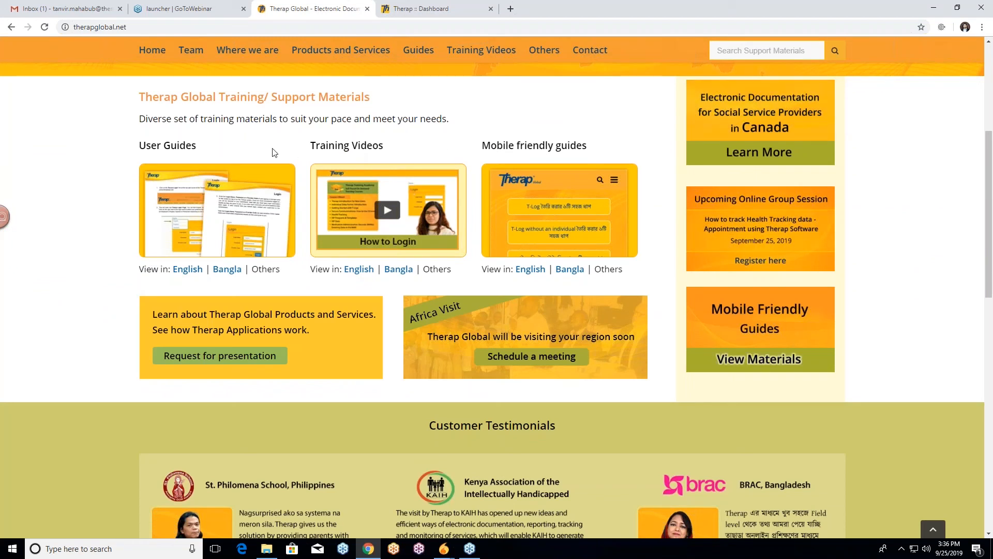
scroll(114, 192, "up", 1)
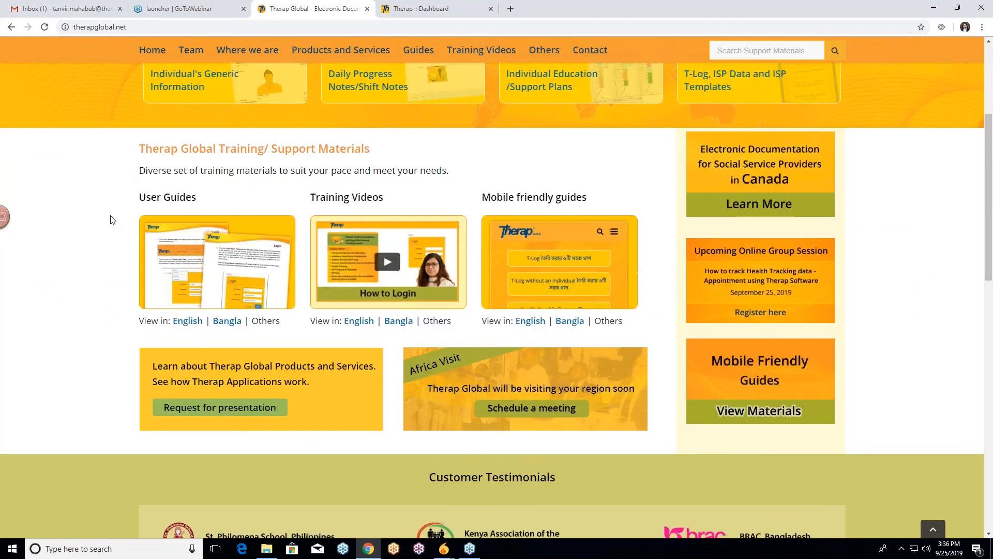
scroll(112, 215, "up", 1)
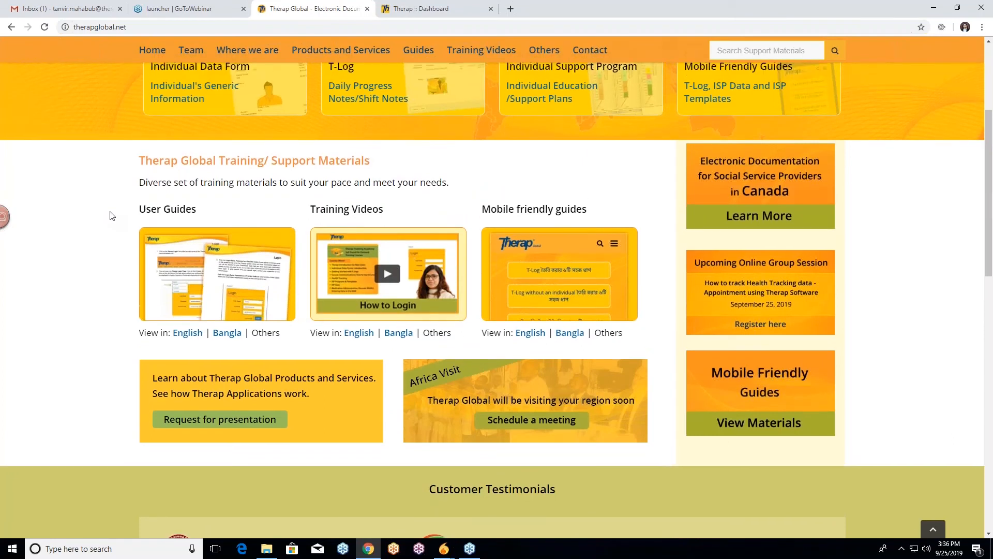
scroll(109, 216, "up", 2)
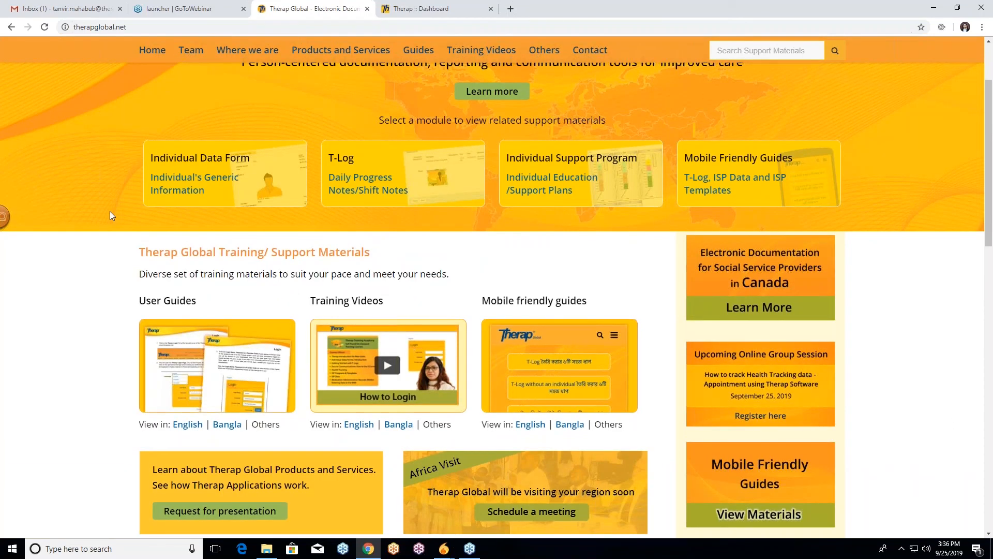
scroll(109, 211, "up", 1)
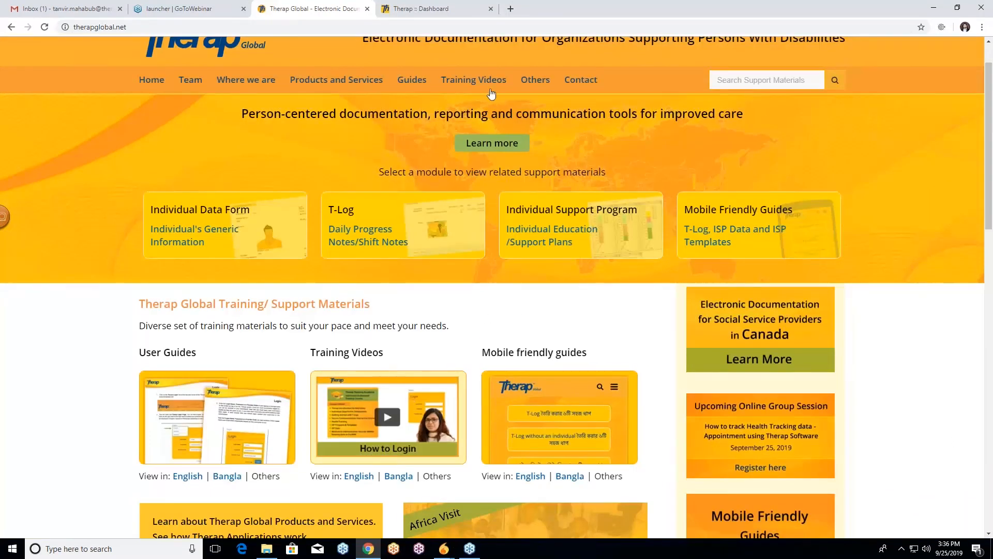
Open the Online Group Session page and look through its upcoming and recorded sessions
mouse_move(540, 87)
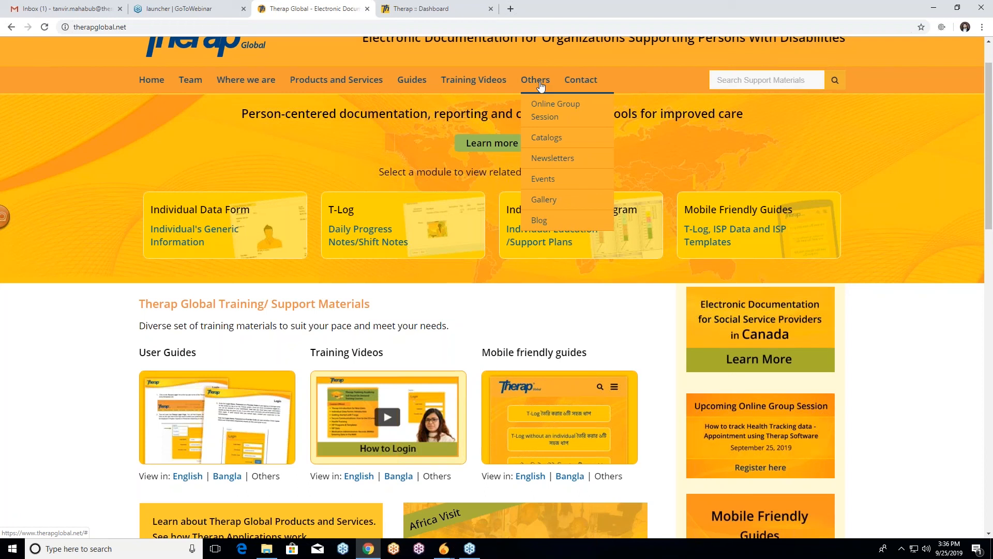
left_click(552, 118)
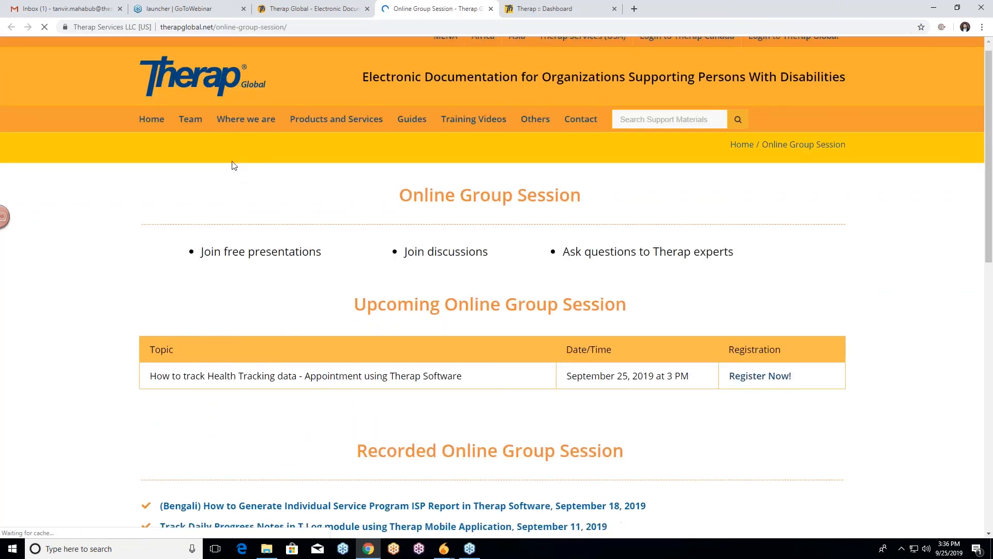
scroll(231, 164, "down", 5)
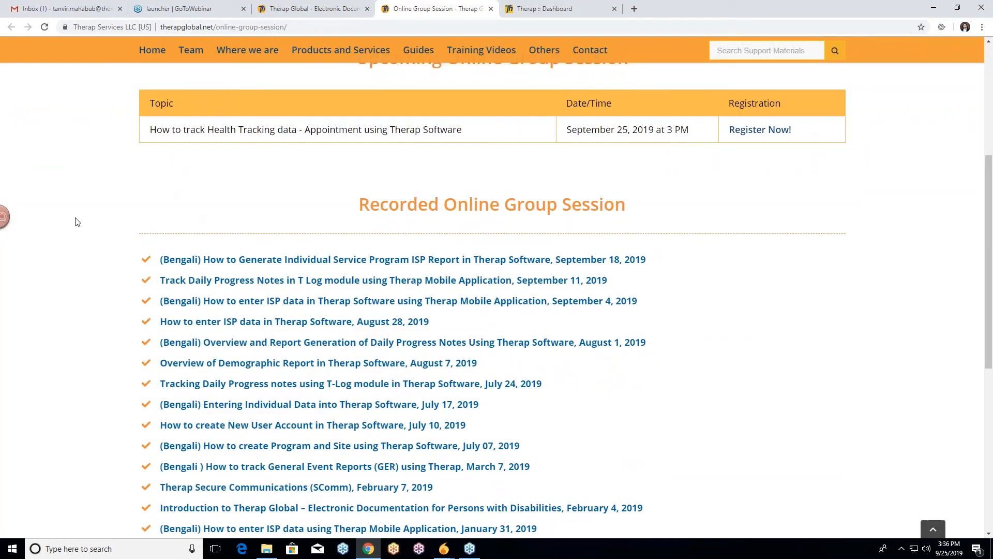
scroll(164, 214, "down", 8)
scroll(163, 215, "up", 5)
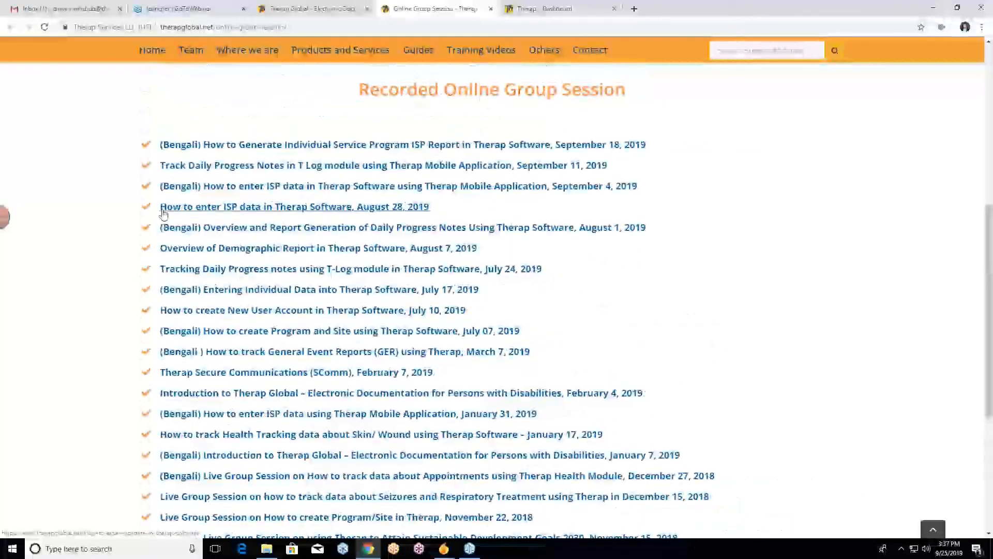
scroll(163, 214, "up", 5)
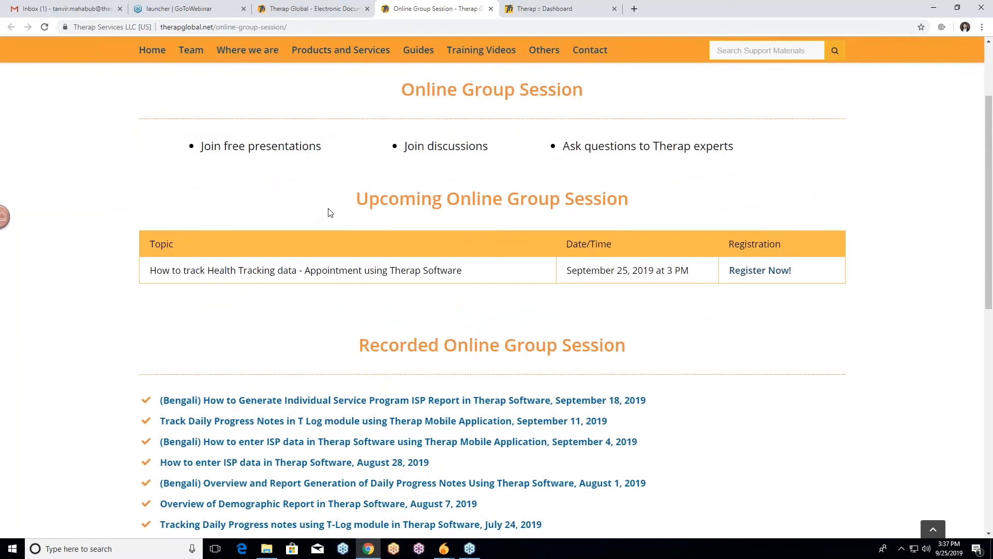